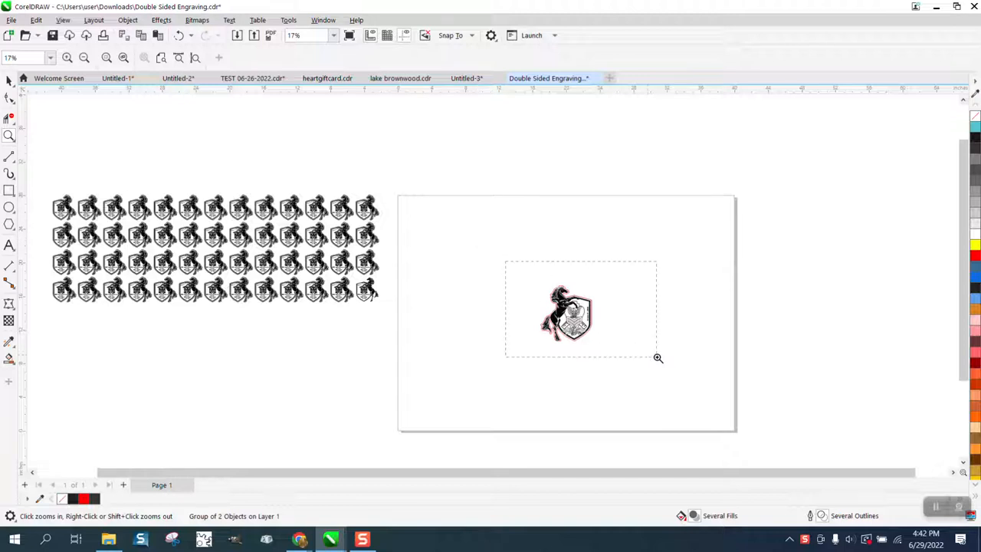
# With nothing selected, set the document's horizontal and vertical duplicate distances to 0 inches.
pyautogui.click(7, 82)
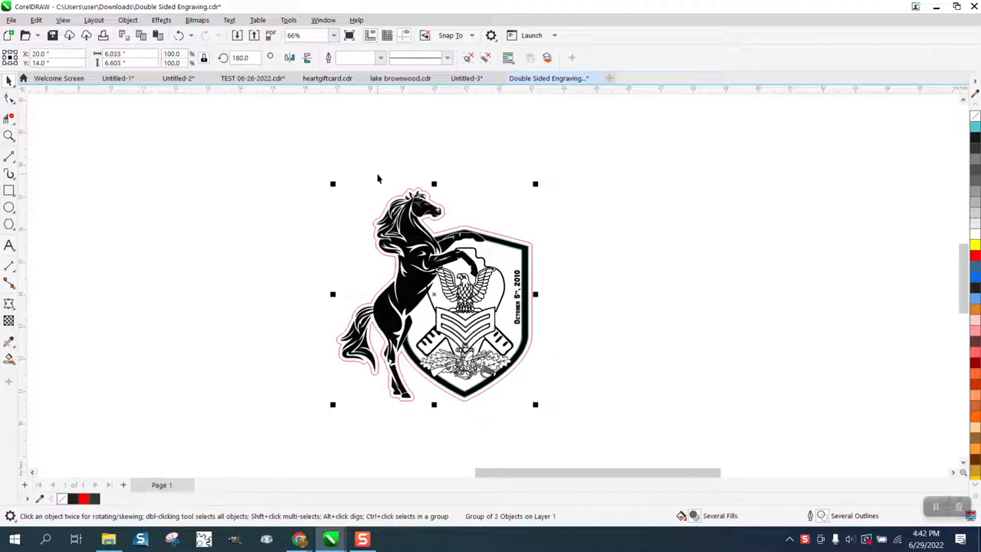
pyautogui.click(461, 162)
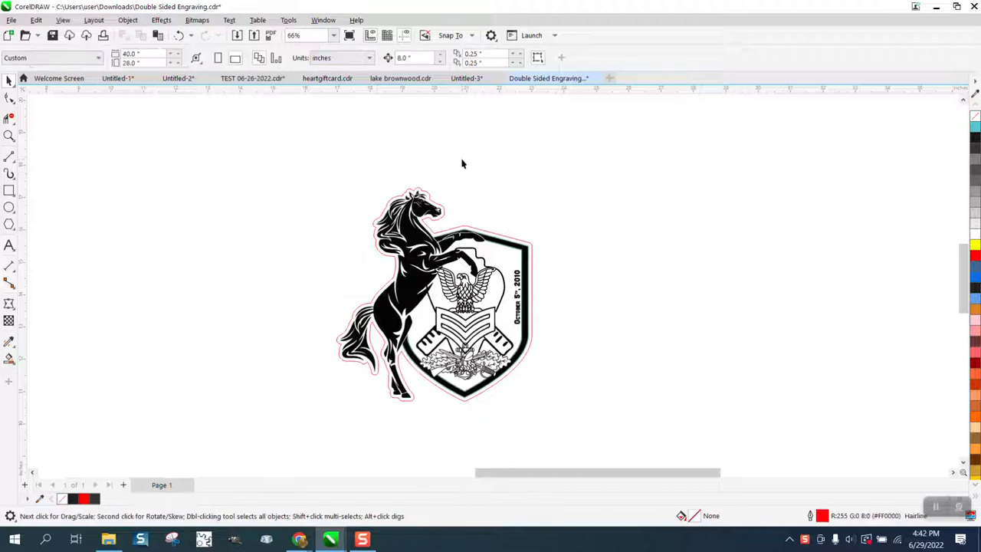
pyautogui.moveTo(492, 55); pyautogui.dragTo(461, 55)
pyautogui.write('0')
pyautogui.press('Tab')
pyautogui.write('0')
pyautogui.press('Return')
# Examine the shield border, date text, eagle wing, horse head and surrounding red cut line up close.
pyautogui.click(9, 135)
pyautogui.moveTo(501, 253); pyautogui.dragTo(553, 282)
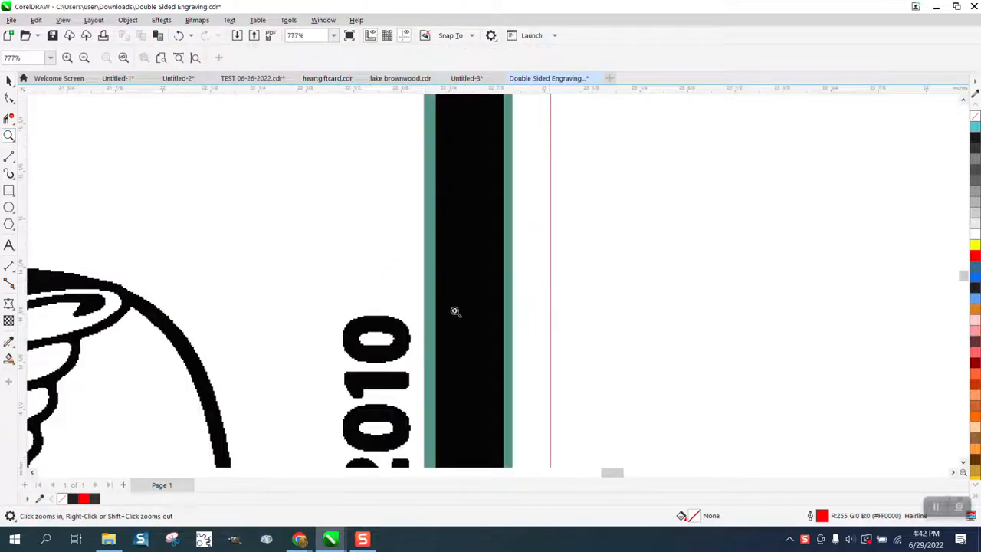
pyautogui.moveTo(354, 306); pyautogui.dragTo(424, 353)
pyautogui.scroll(-6, 398, 299)
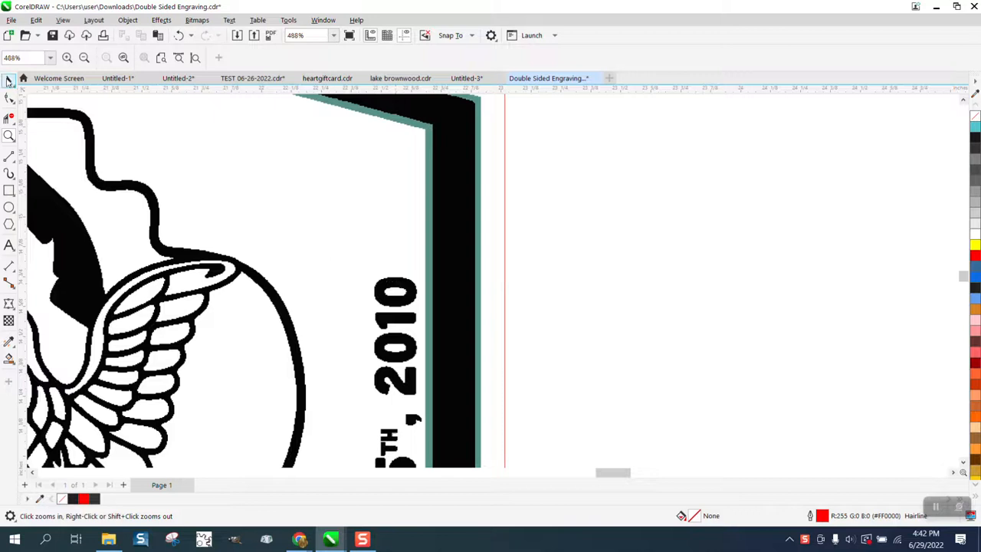
pyautogui.click(8, 79)
pyautogui.click(62, 20)
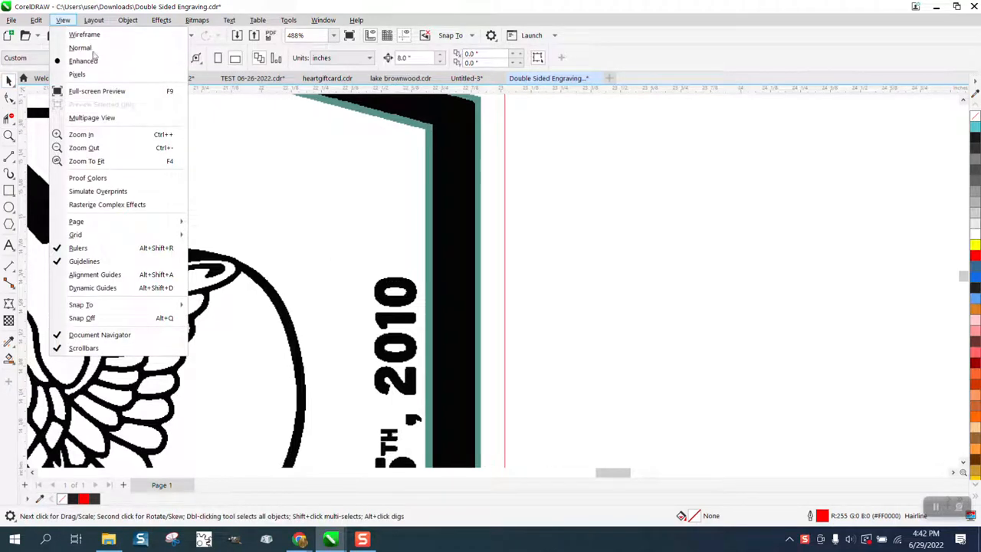
pyautogui.click(10, 134)
pyautogui.moveTo(184, 246); pyautogui.dragTo(305, 317)
pyautogui.scroll(-6, 305, 317)
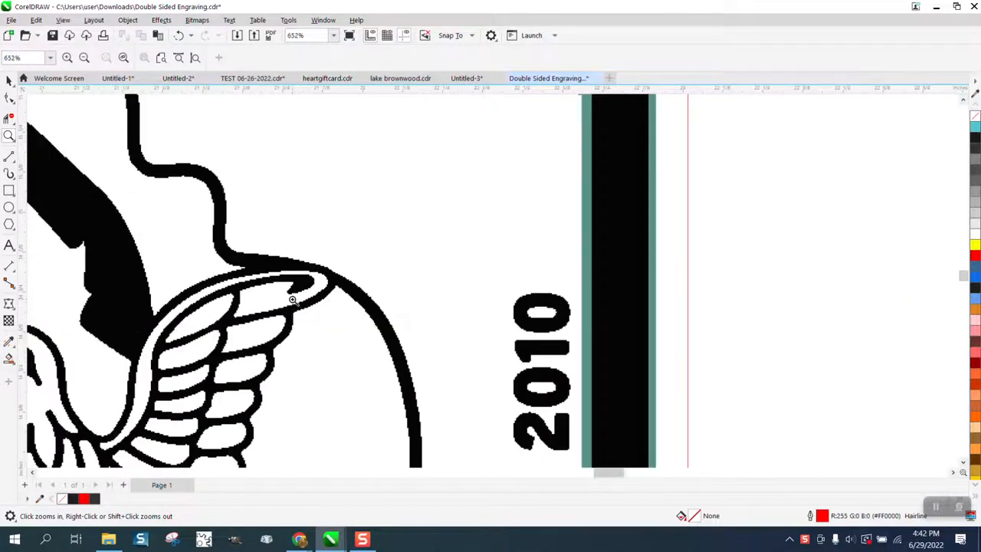
pyautogui.scroll(-1, 273, 268)
pyautogui.moveTo(156, 145); pyautogui.dragTo(205, 178)
pyautogui.scroll(-5, 206, 181)
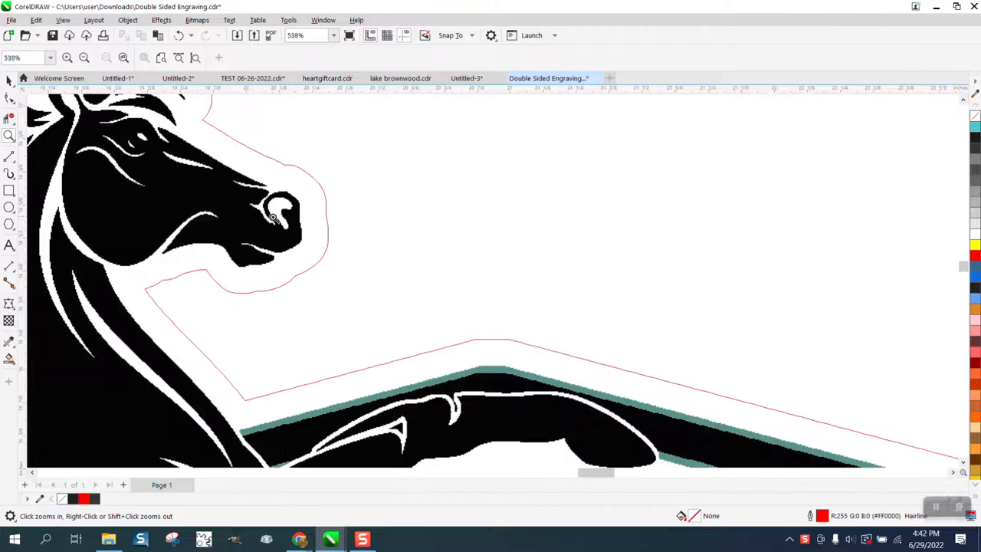
pyautogui.moveTo(440, 284); pyautogui.dragTo(564, 360)
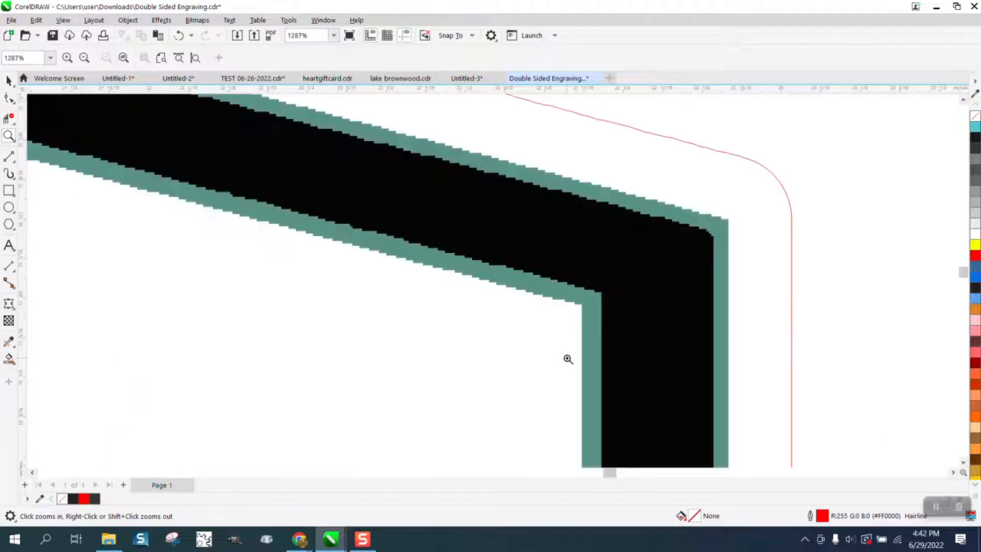
pyautogui.rightClick(529, 320)
pyautogui.scroll(-5, 529, 320)
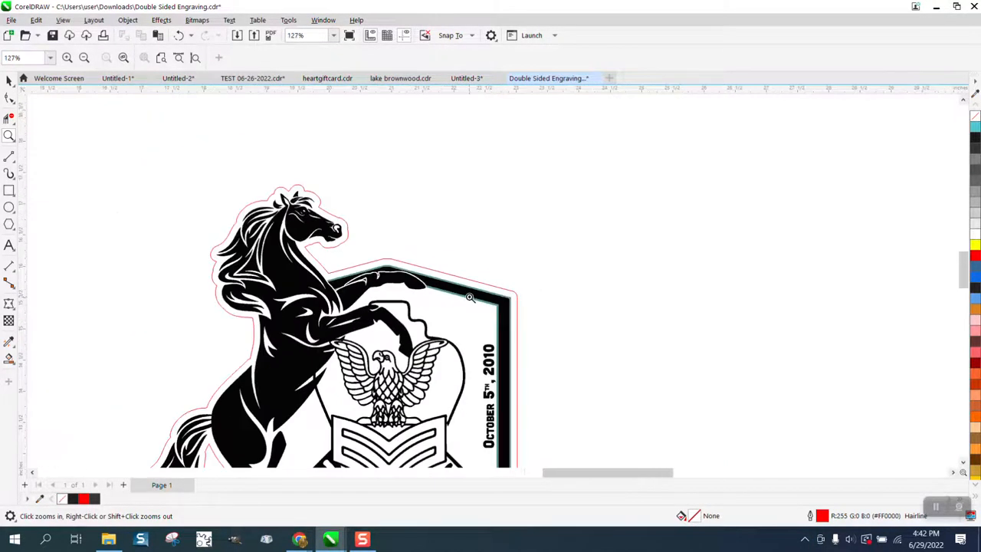
pyautogui.click(8, 81)
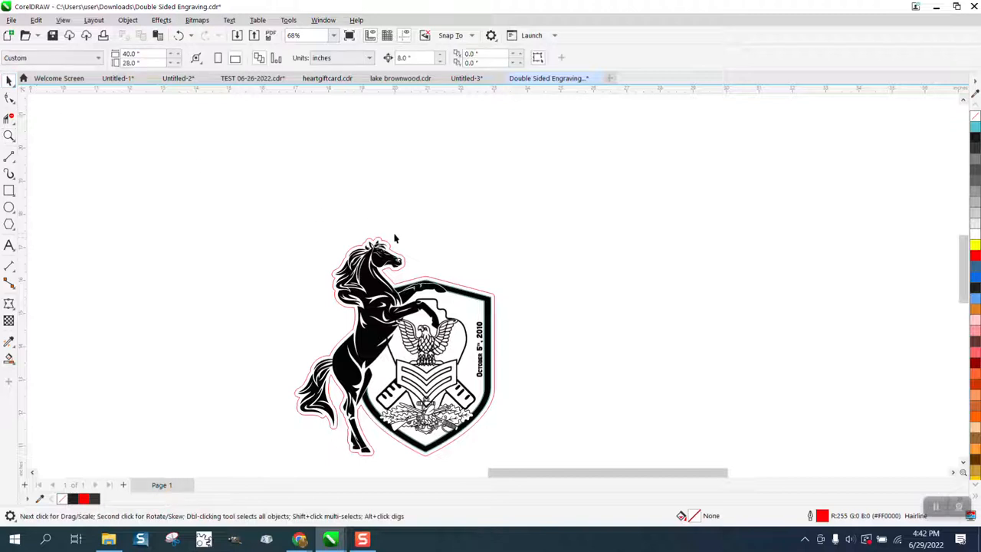
# Create a rectangle that exactly frames the selected horse-and-shield group.
pyautogui.click(394, 265)
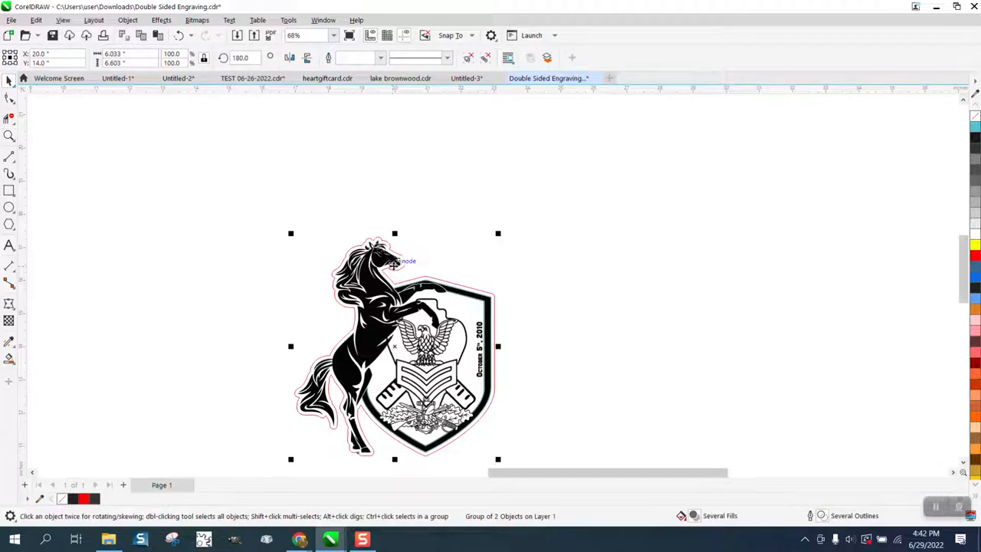
pyautogui.scroll(-3, 366, 245)
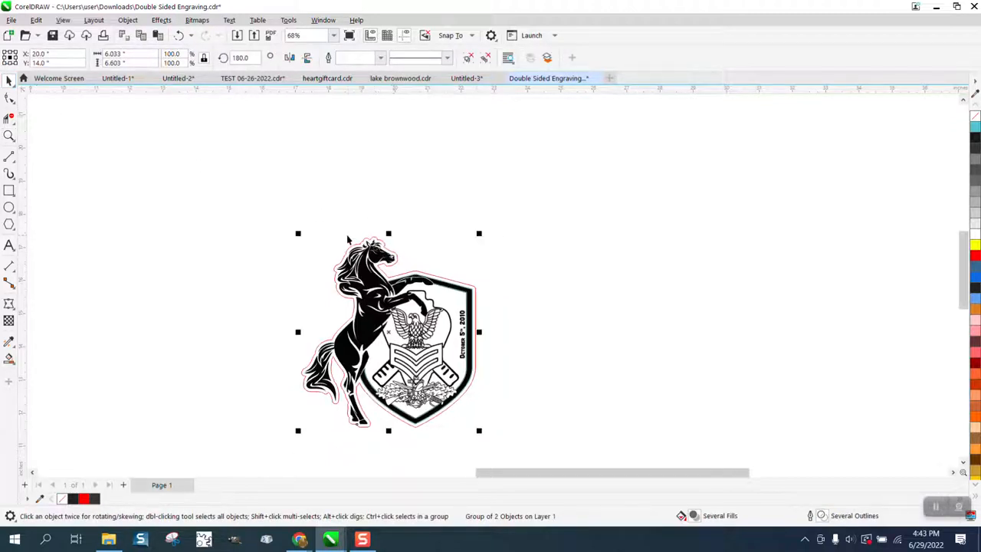
pyautogui.scroll(-2, 363, 242)
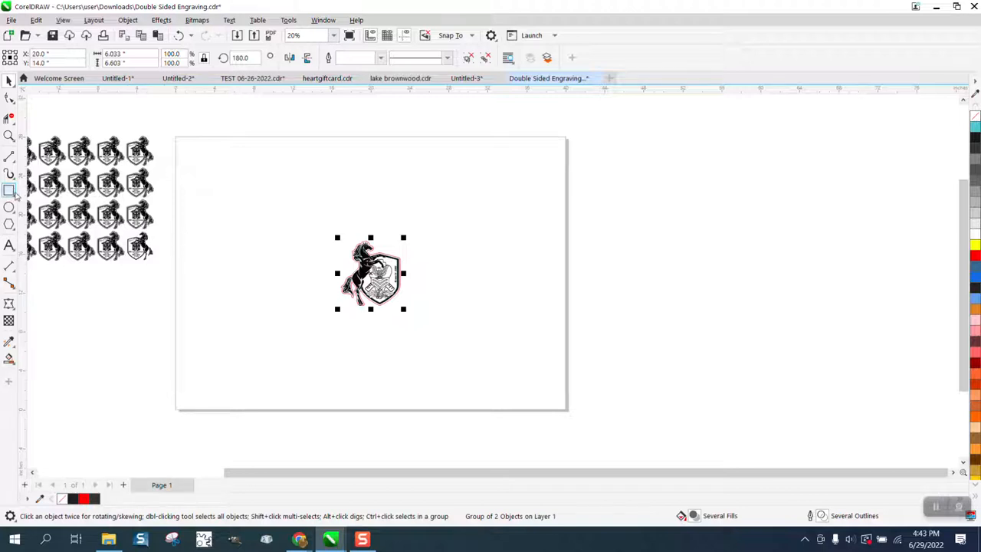
pyautogui.click(10, 136)
pyautogui.moveTo(322, 220); pyautogui.dragTo(537, 345)
pyautogui.click(9, 80)
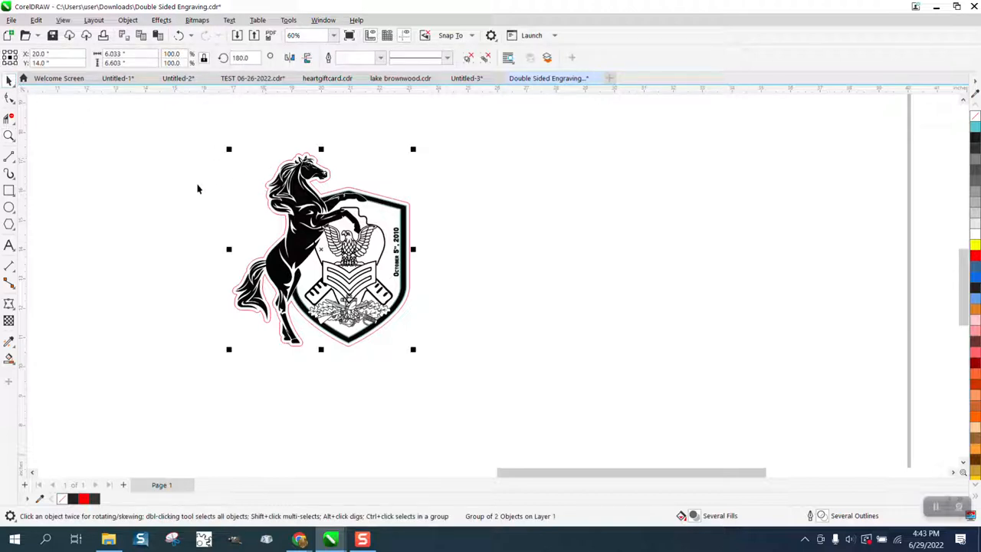
pyautogui.doubleClick(10, 192)
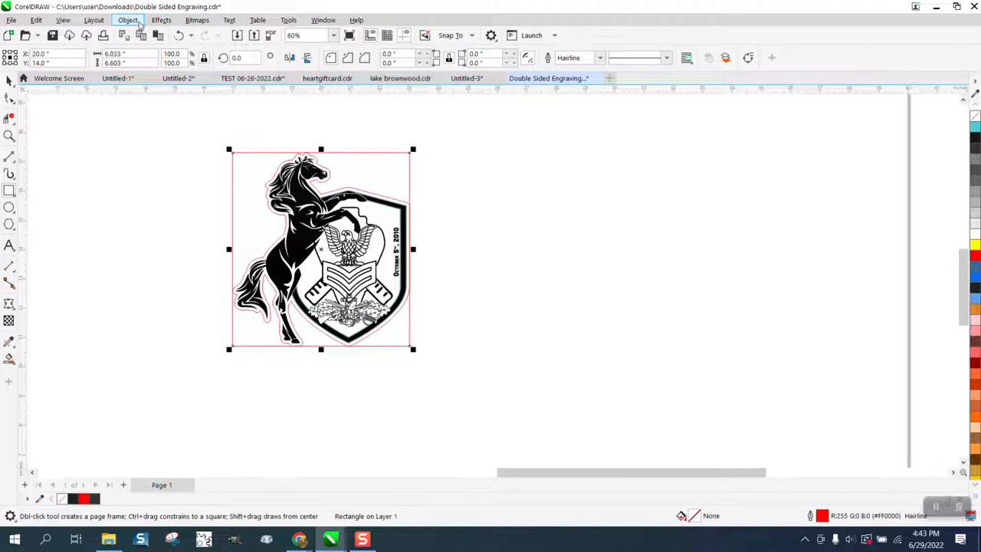
# Apply a one-step outside contour with a 0.125 inch offset to the rectangle and break the contour apart.
pyautogui.click(161, 20)
pyautogui.click(196, 294)
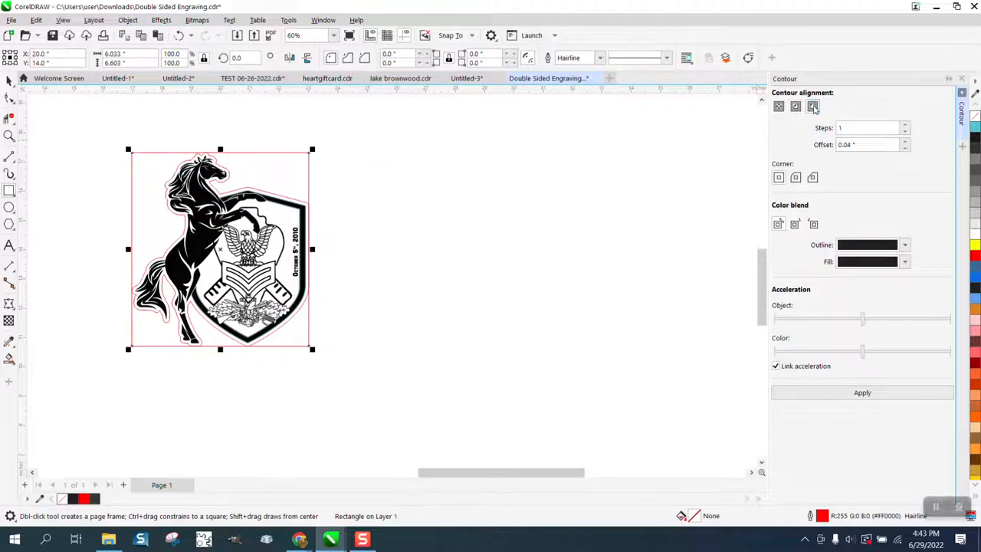
pyautogui.doubleClick(847, 145)
pyautogui.press('BackSpace')
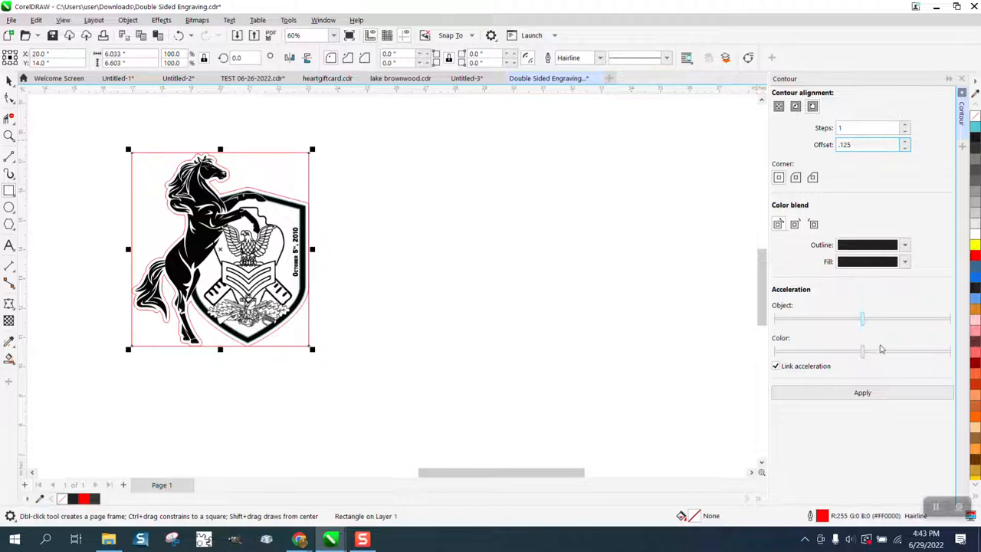
pyautogui.click(876, 398)
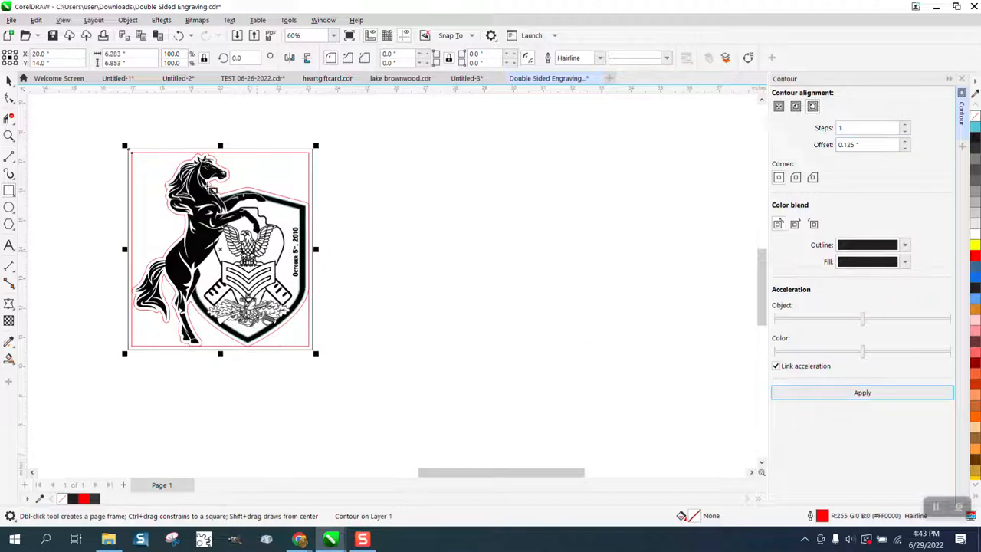
pyautogui.click(127, 20)
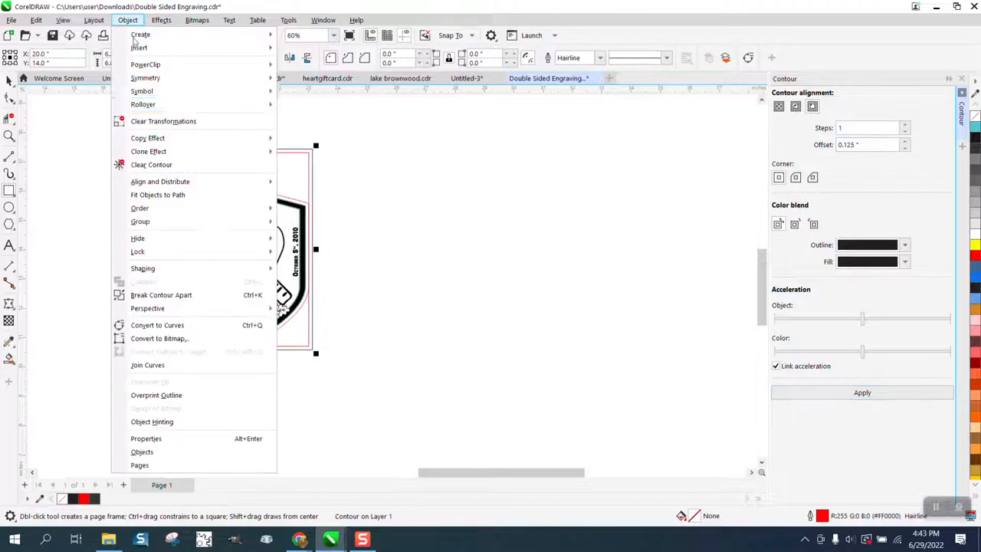
pyautogui.click(161, 295)
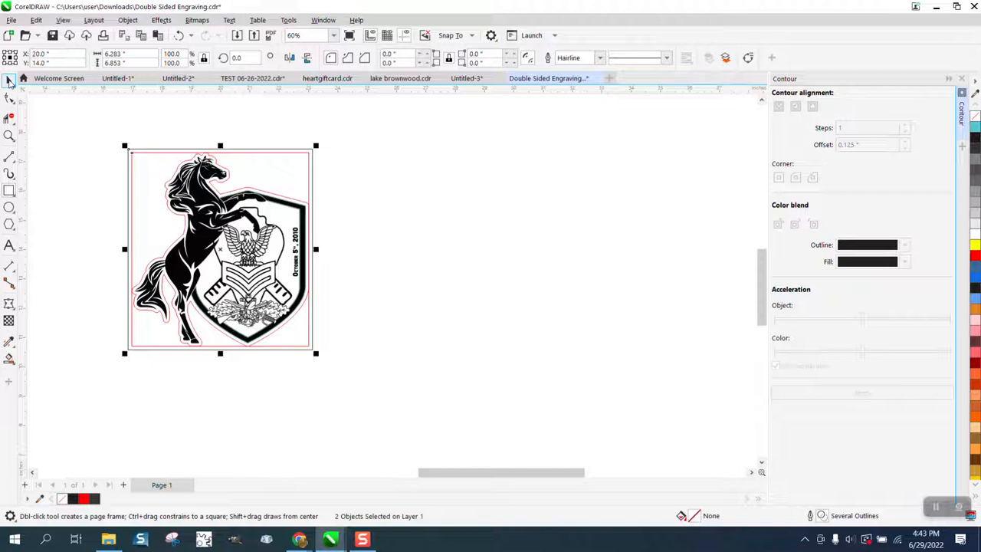
# Delete the inner rectangle and give the remaining outer rectangle a red outline.
pyautogui.click(10, 82)
pyautogui.click(247, 132)
pyautogui.click(253, 153)
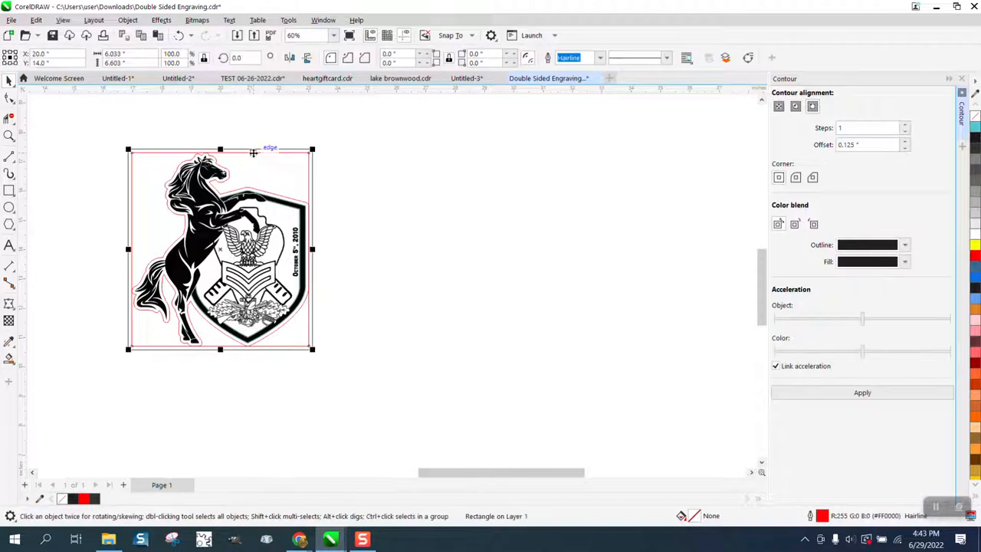
pyautogui.press('Delete')
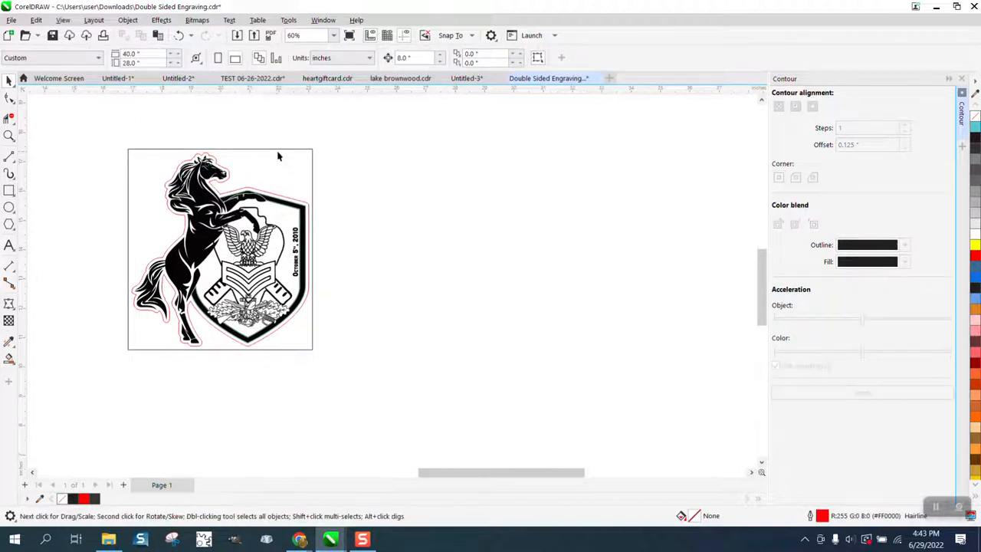
pyautogui.click(278, 155)
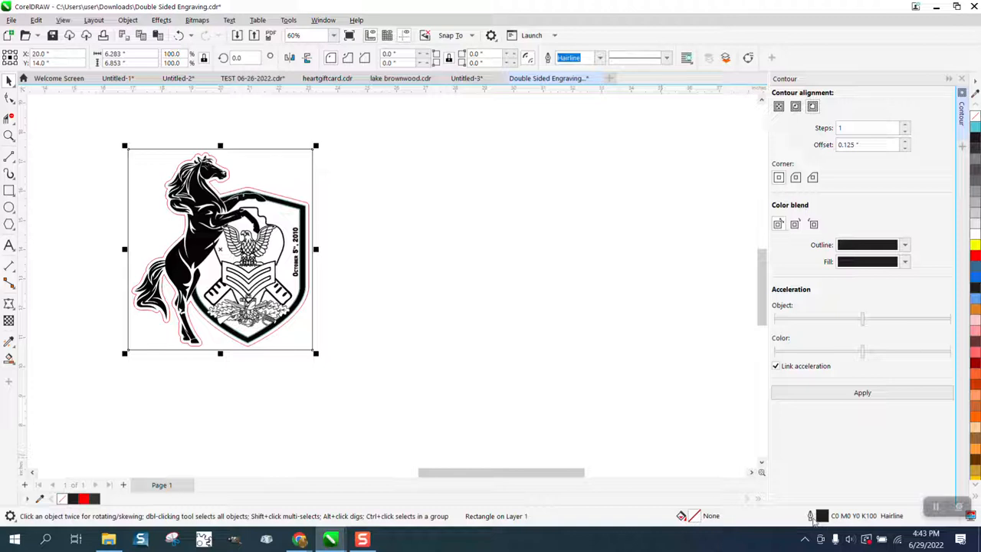
pyautogui.rightClick(975, 260)
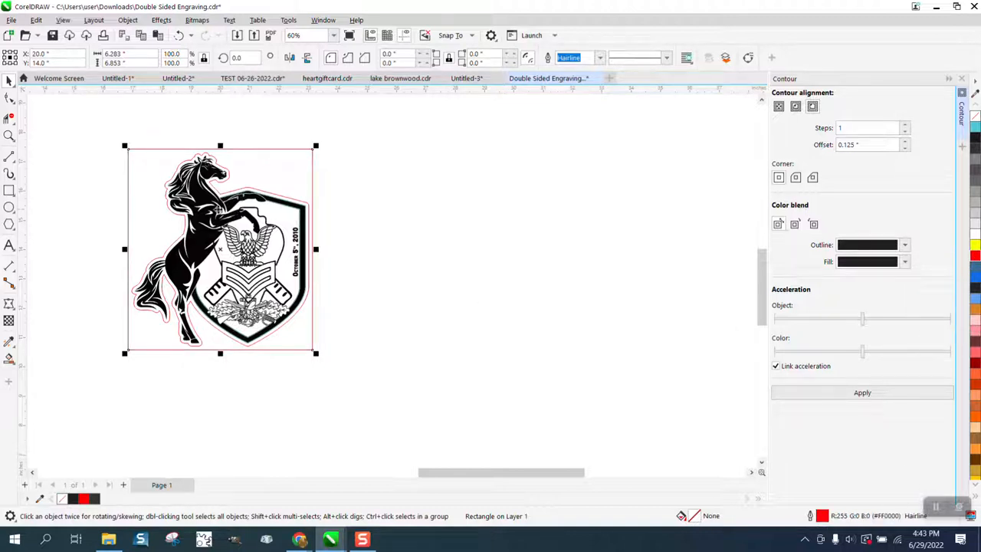
# Ungroup the horse-and-shield group to separate the engraving artwork from its red cut outline.
pyautogui.click(213, 219)
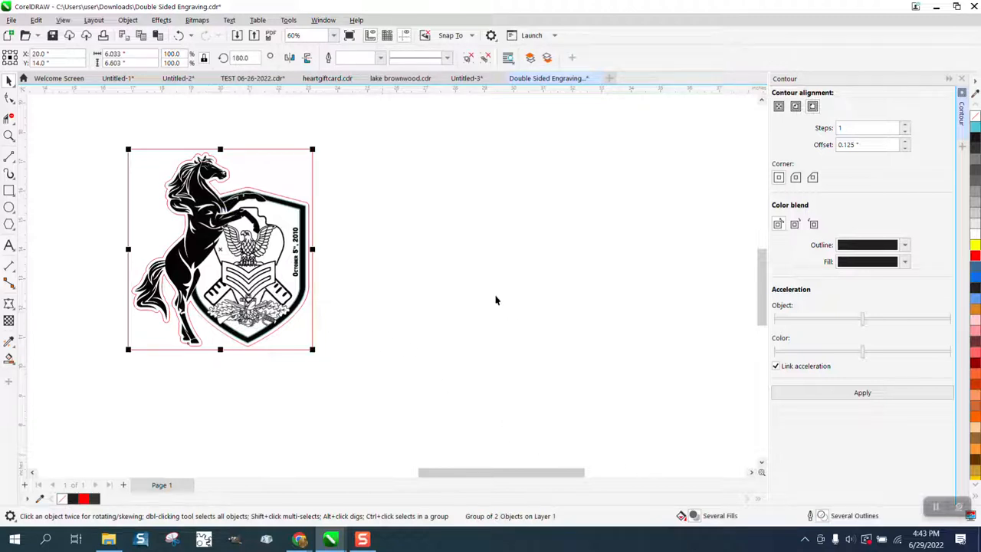
pyautogui.click(127, 20)
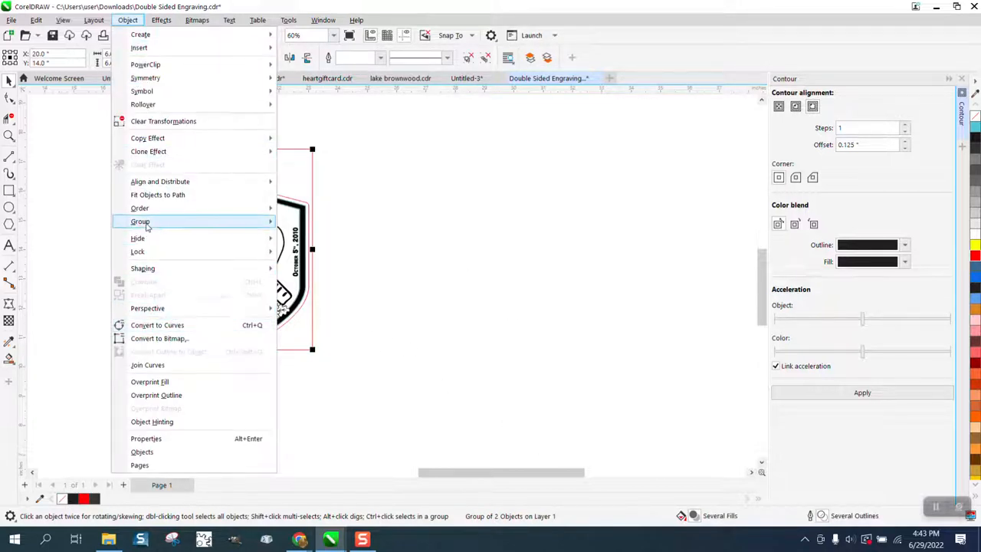
pyautogui.moveTo(157, 222)
pyautogui.click(311, 235)
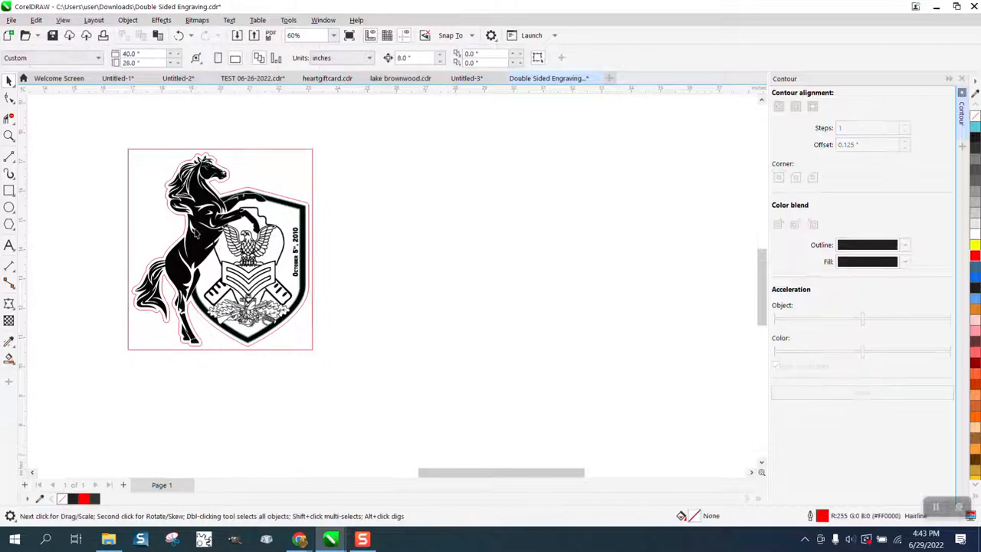
# Move the red rectangle off the artwork into the empty area to its right.
pyautogui.click(198, 233)
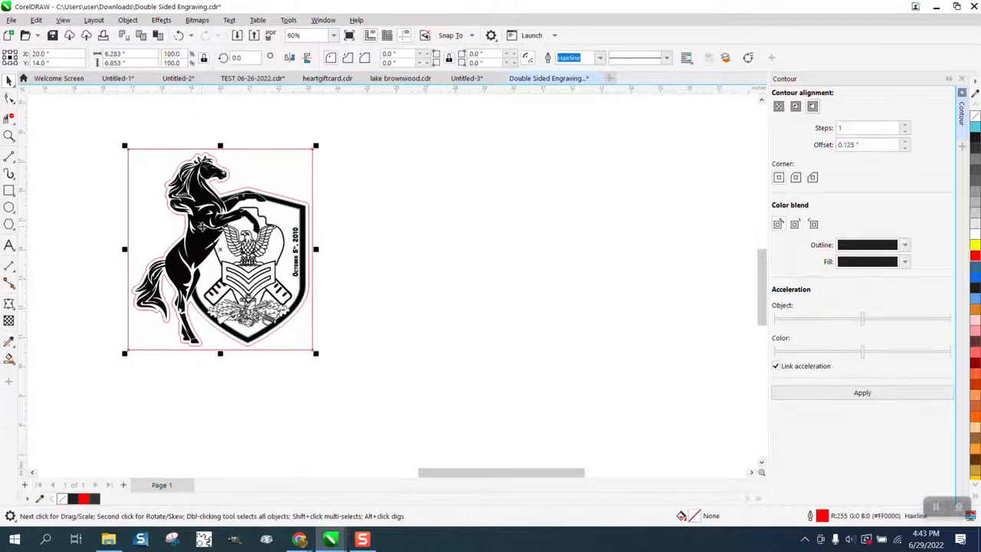
pyautogui.click(349, 229)
pyautogui.moveTo(311, 197); pyautogui.dragTo(604, 218)
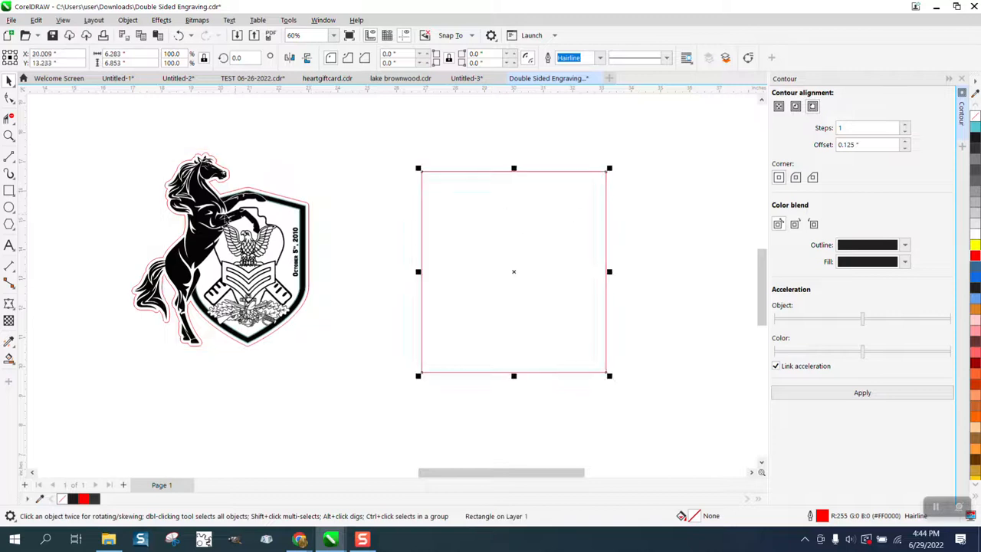
# Move the red horse-and-shield cut outline 8 inches to the right, away from the black artwork.
pyautogui.click(201, 239)
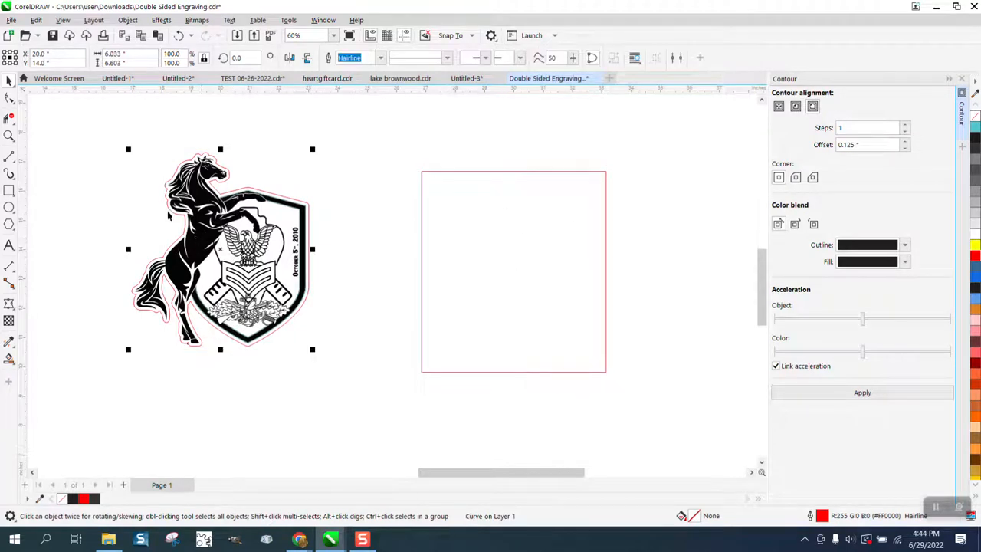
pyautogui.click(127, 21)
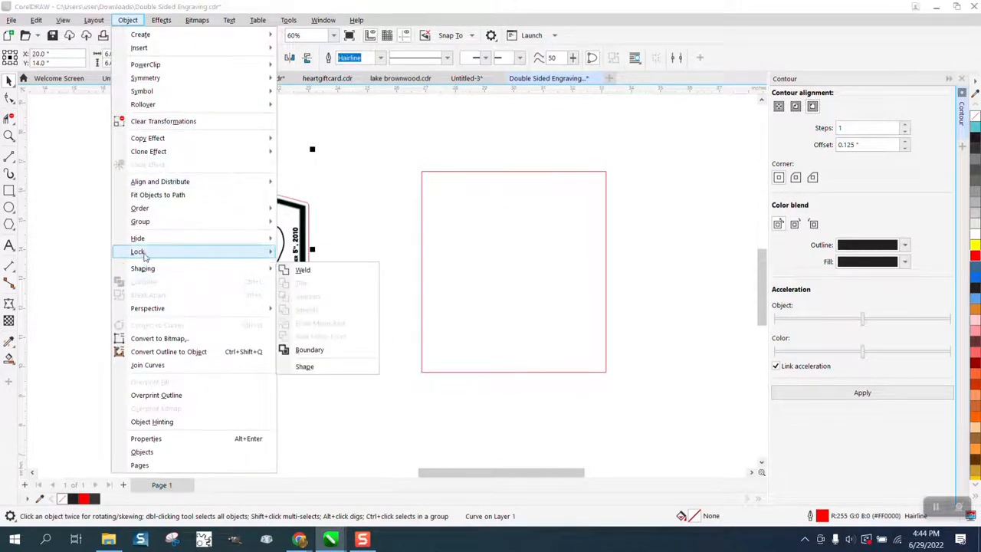
pyautogui.moveTo(144, 224)
pyautogui.click(407, 227)
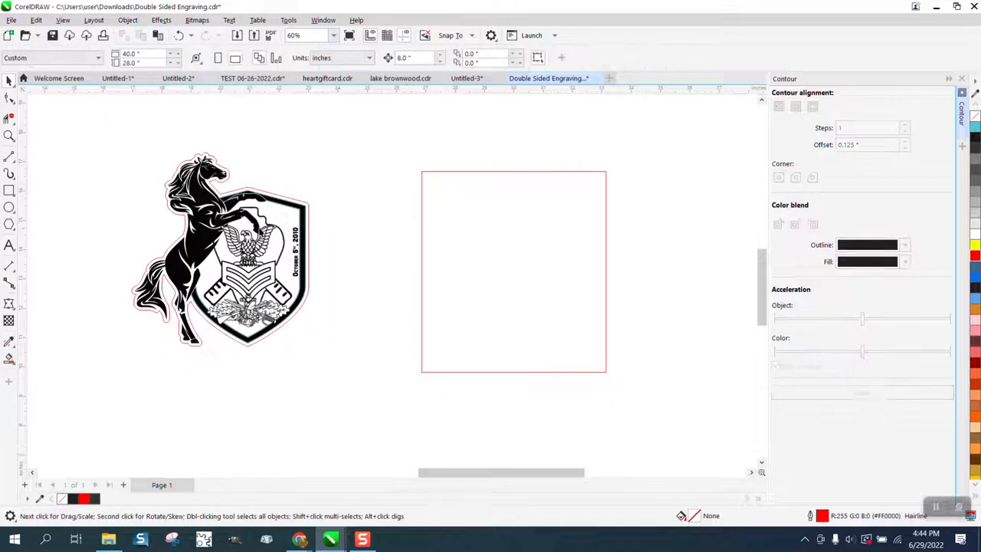
pyautogui.click(228, 176)
pyautogui.press('Right')
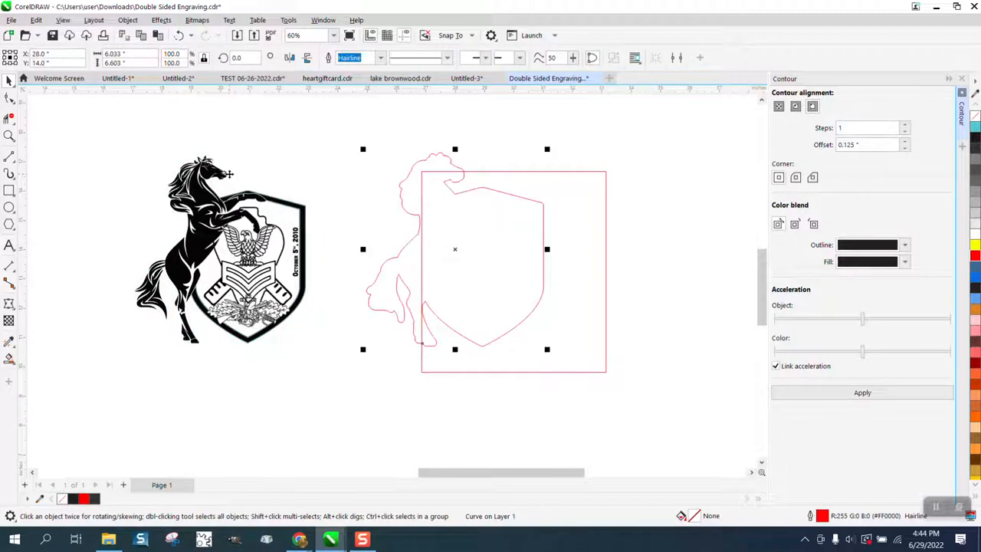
# Undo the moves of the cut outline and the rectangle.
pyautogui.click(205, 197)
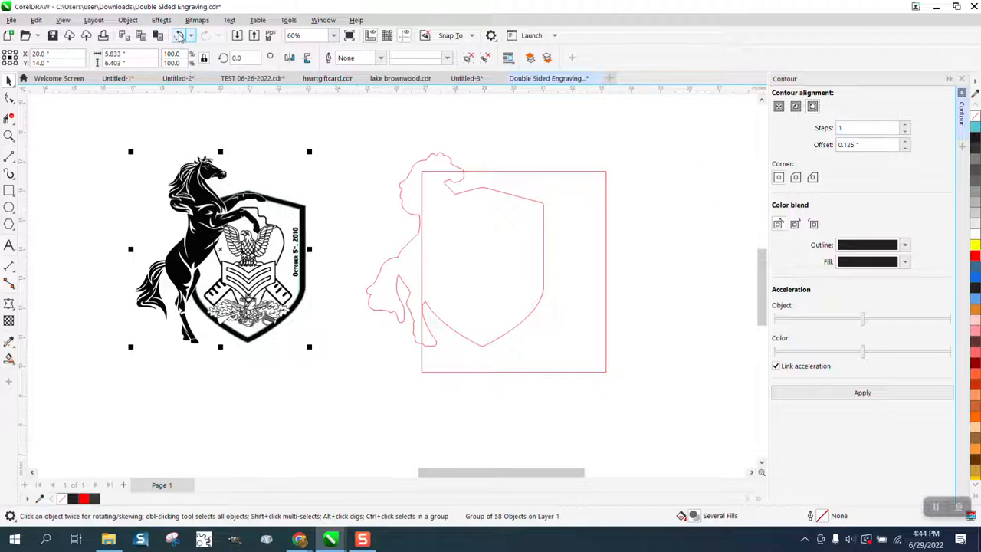
pyautogui.click(179, 36)
pyautogui.click(179, 36)
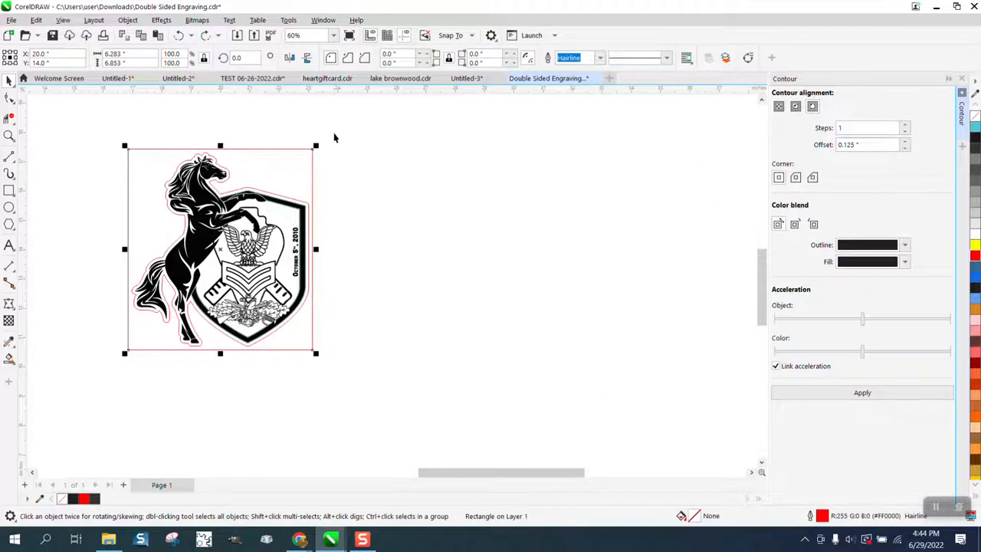
# Group the red rectangle, the red cut outline and the black horse-and-shield artwork together.
pyautogui.moveTo(98, 138); pyautogui.dragTo(422, 382)
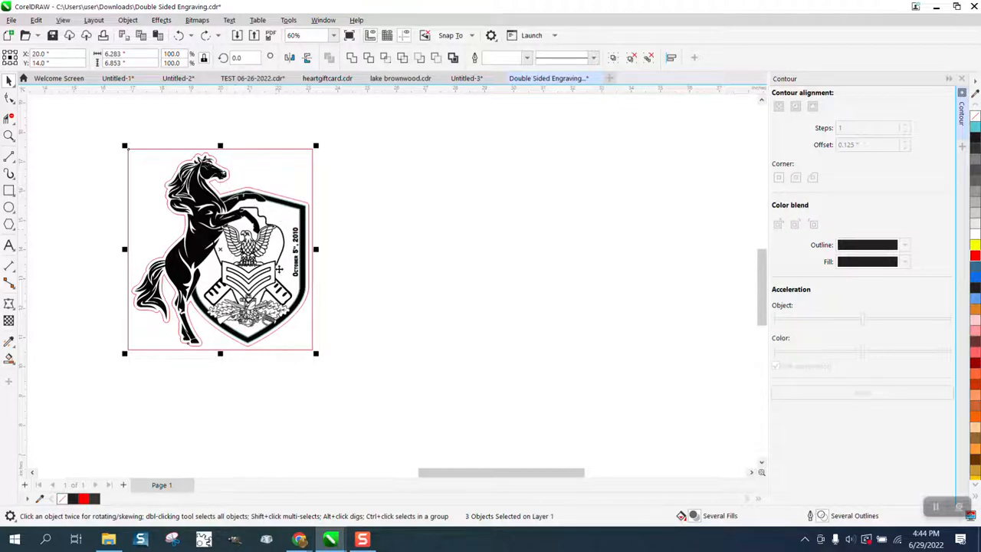
pyautogui.moveTo(104, 146); pyautogui.dragTo(403, 379)
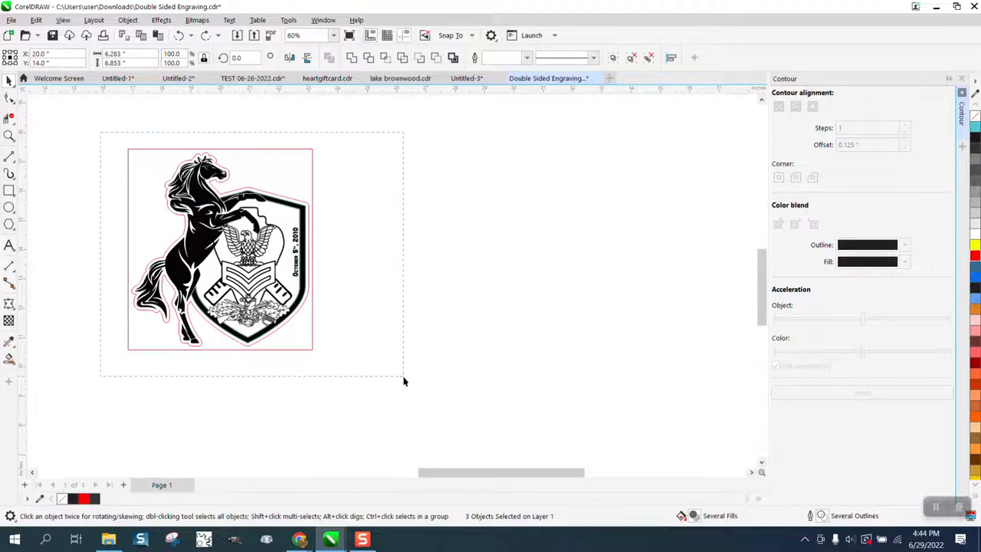
pyautogui.hotkey('ctrl', 'g')
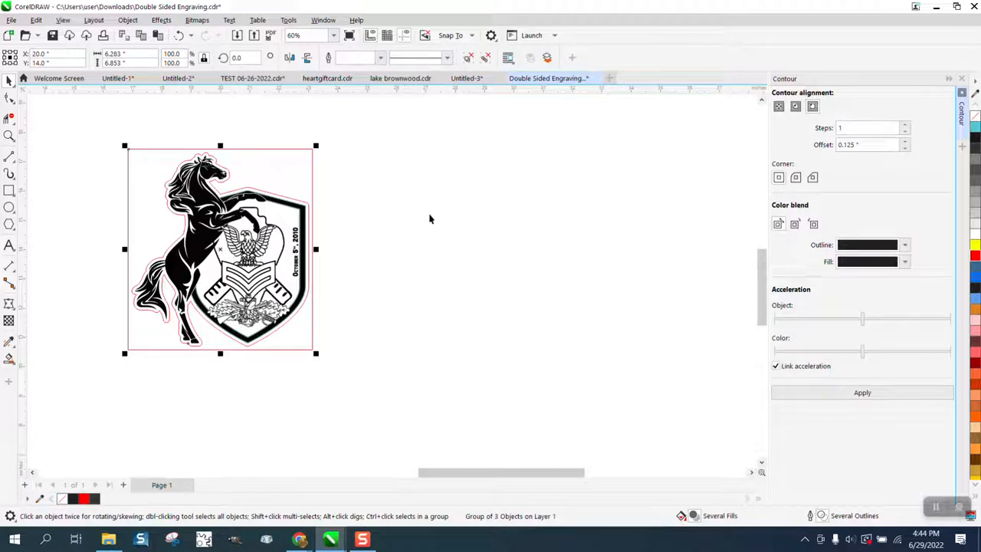
pyautogui.click(403, 106)
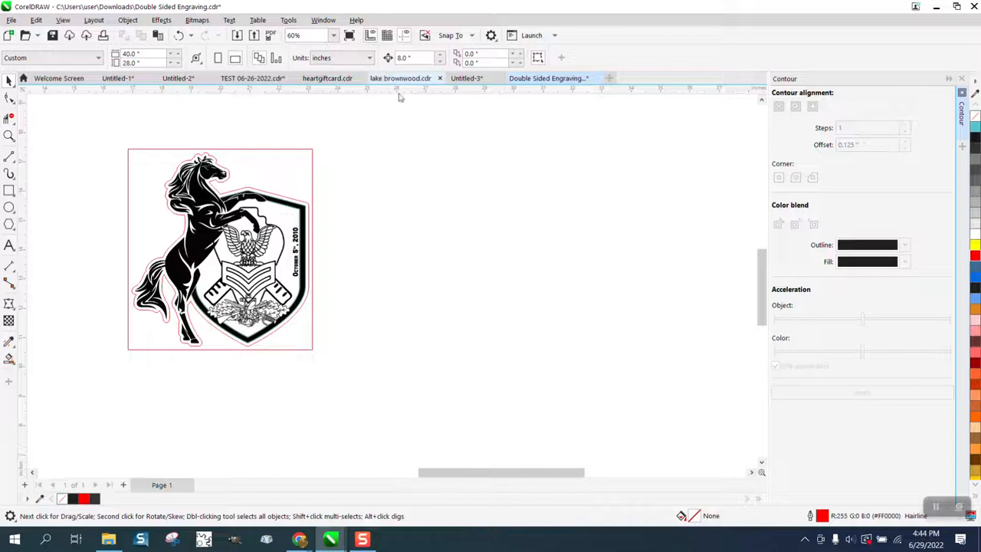
# Duplicate the horse-and-shield group 8 inches to the right and mirror the copy horizontally.
pyautogui.hotkey('ctrl', 'a')
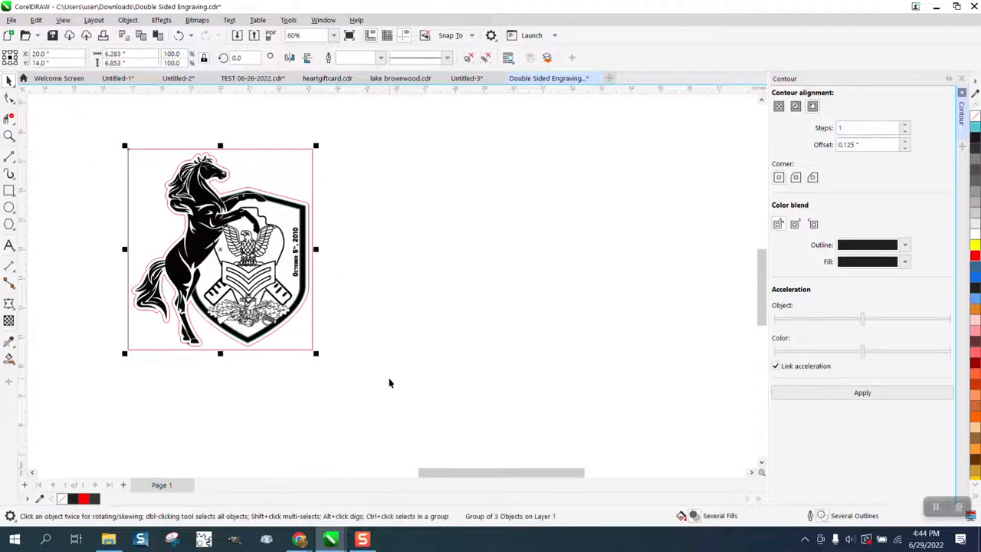
pyautogui.hotkey('ctrl', 'd')
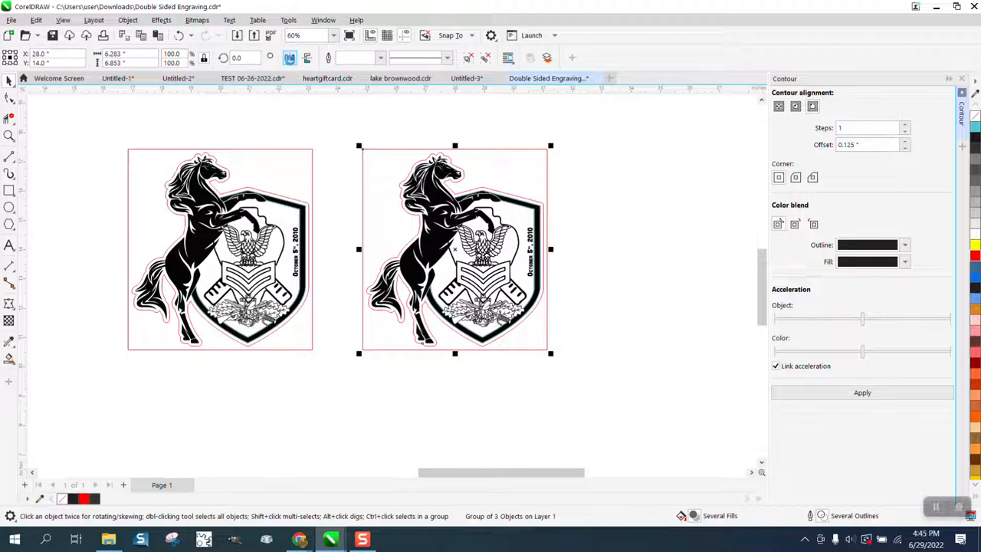
pyautogui.click(288, 57)
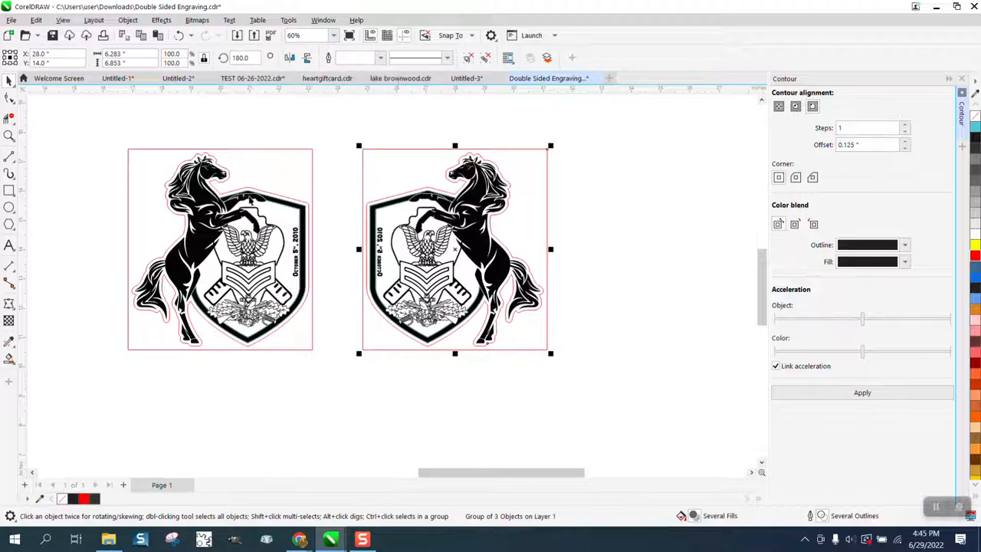
# Mirror the original horse-and-shield group horizontally.
pyautogui.click(249, 199)
pyautogui.click(290, 57)
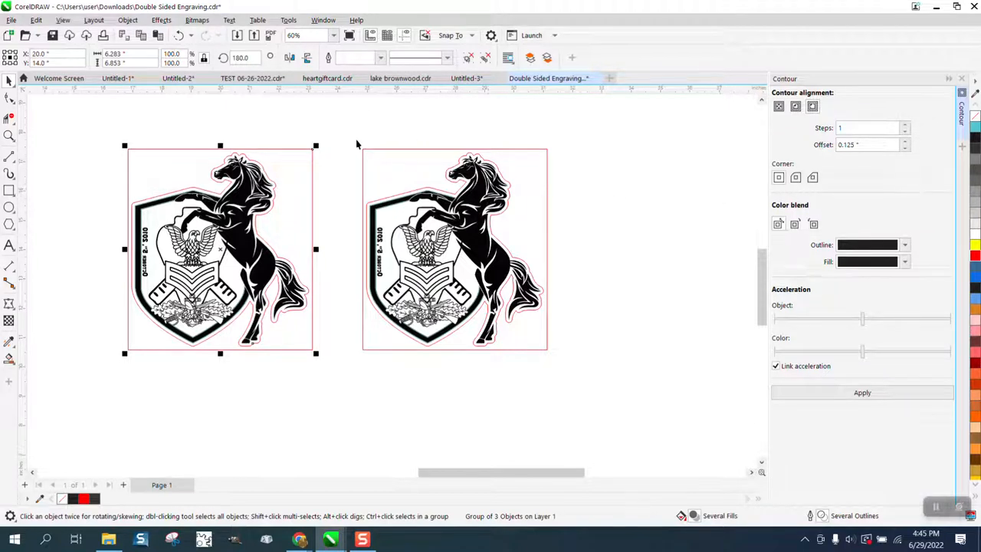
# Try a yellow fill on the duplicated group and undo it.
pyautogui.moveTo(356, 144); pyautogui.dragTo(635, 388)
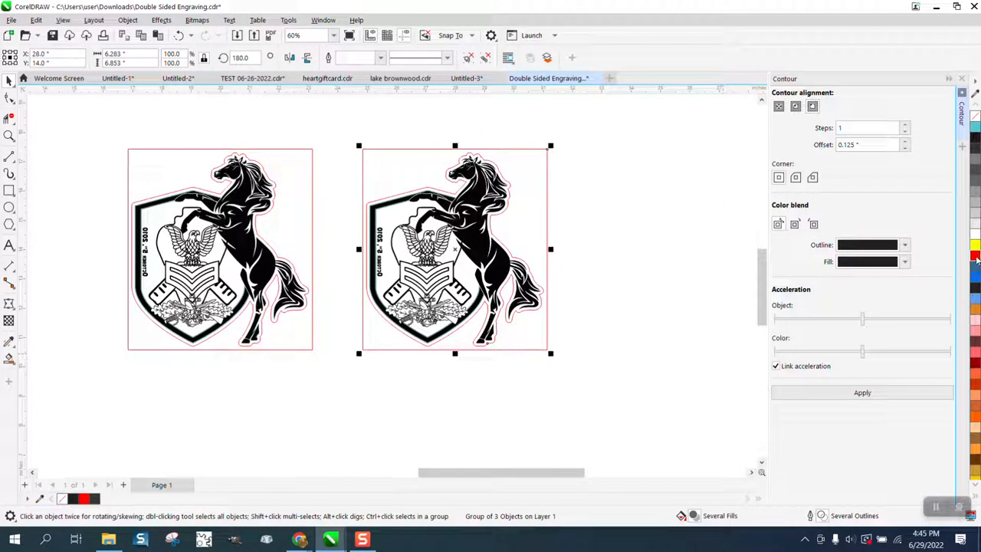
pyautogui.click(975, 247)
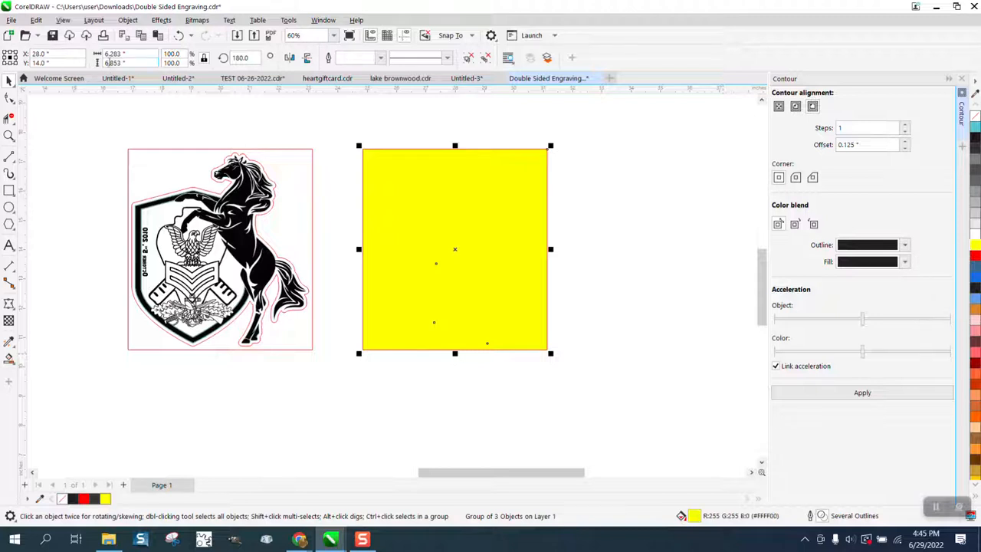
pyautogui.click(179, 37)
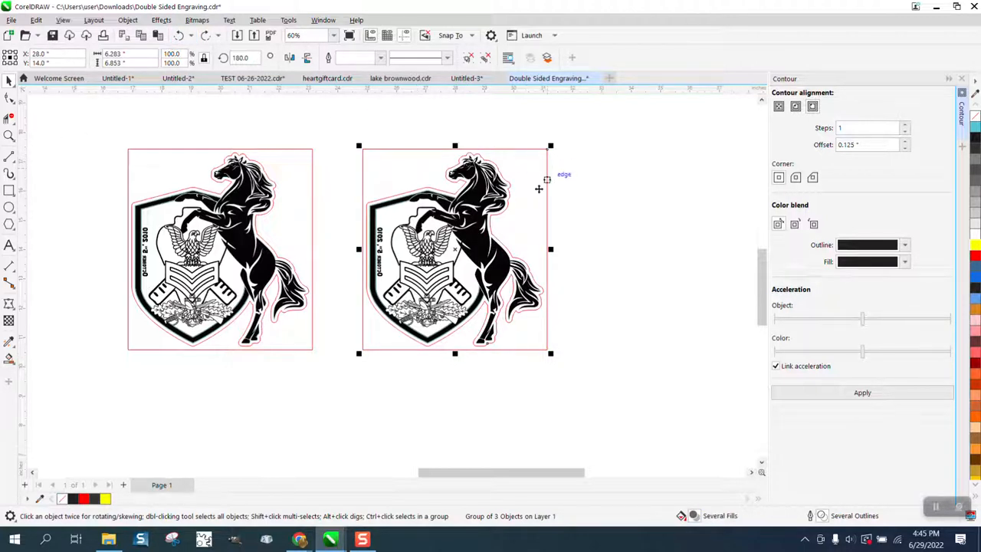
# Ungroup the duplicated group into its rectangle, cut outline and black artwork.
pyautogui.click(127, 20)
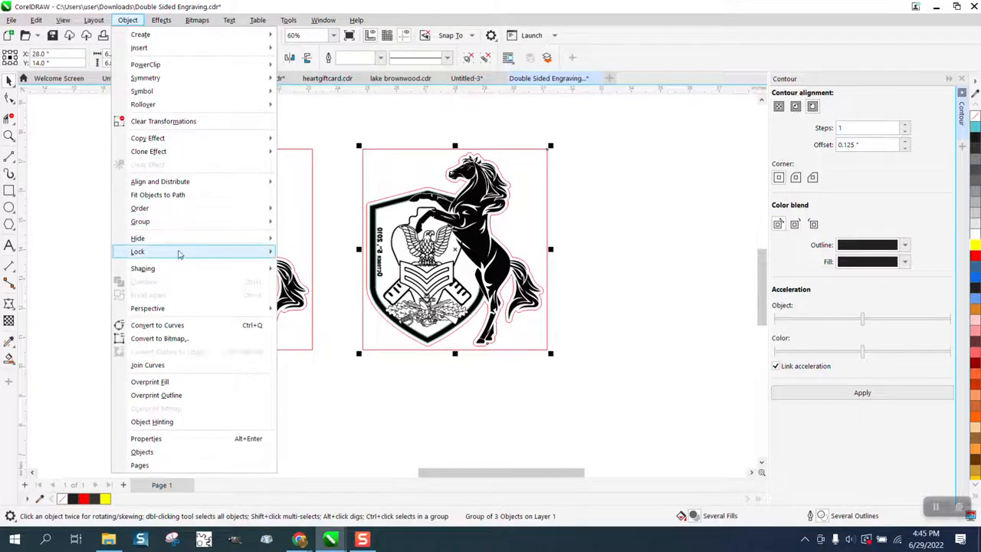
pyautogui.moveTo(143, 222)
pyautogui.click(310, 238)
pyautogui.click(409, 159)
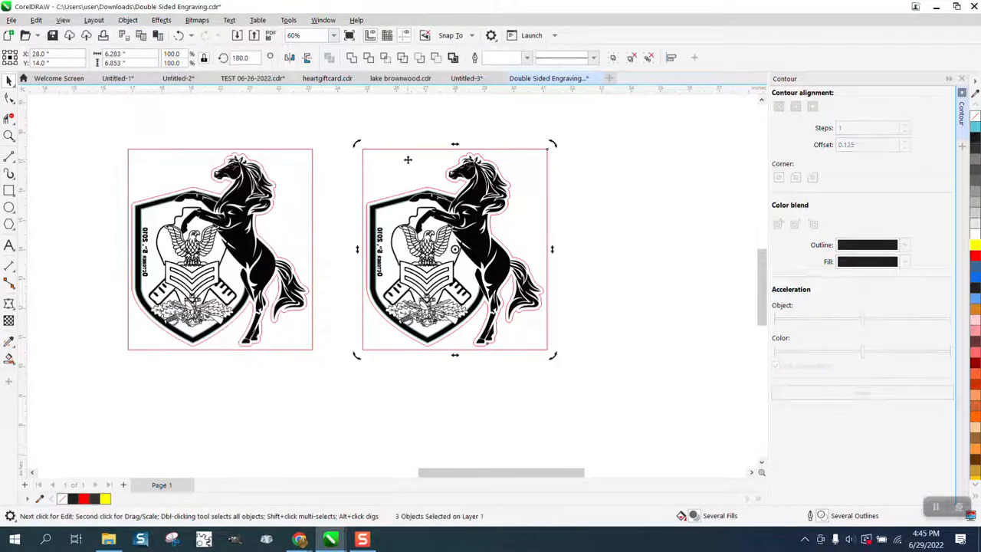
pyautogui.press('Right')
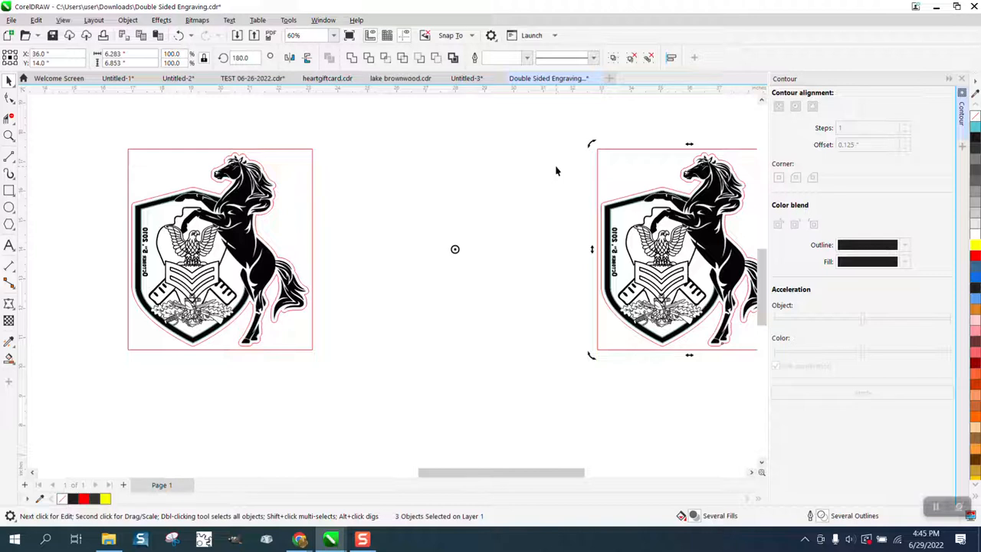
pyautogui.click(181, 36)
pyautogui.click(325, 102)
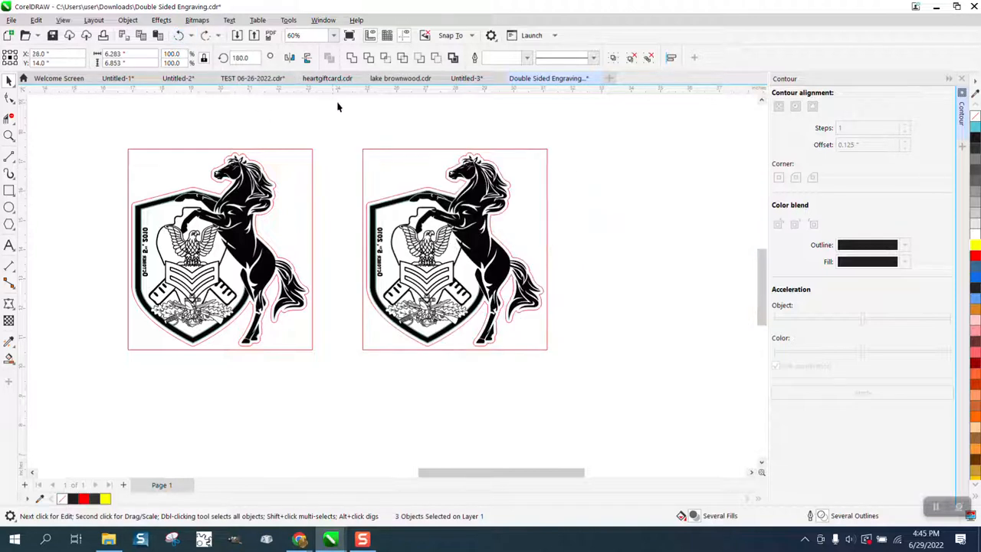
# Move the copy's red rectangle and black artwork 8 inches to the right, away from its cut outline.
pyautogui.click(379, 153)
pyautogui.press('Right')
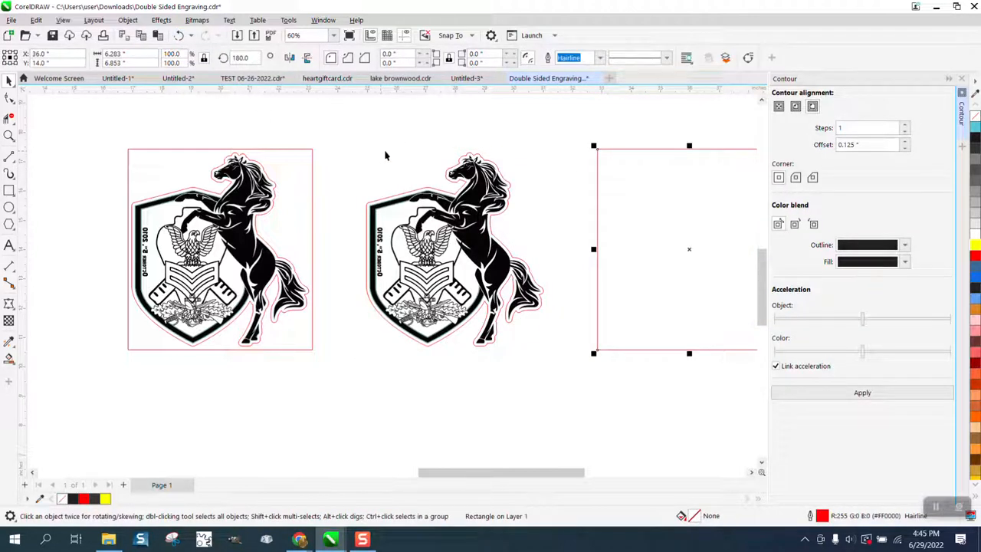
pyautogui.click(510, 190)
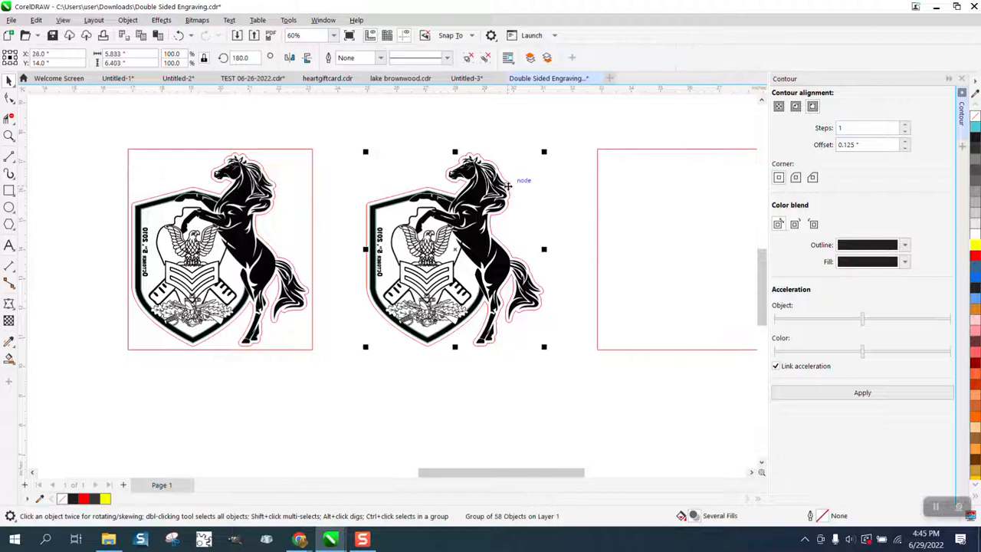
pyautogui.press('Right')
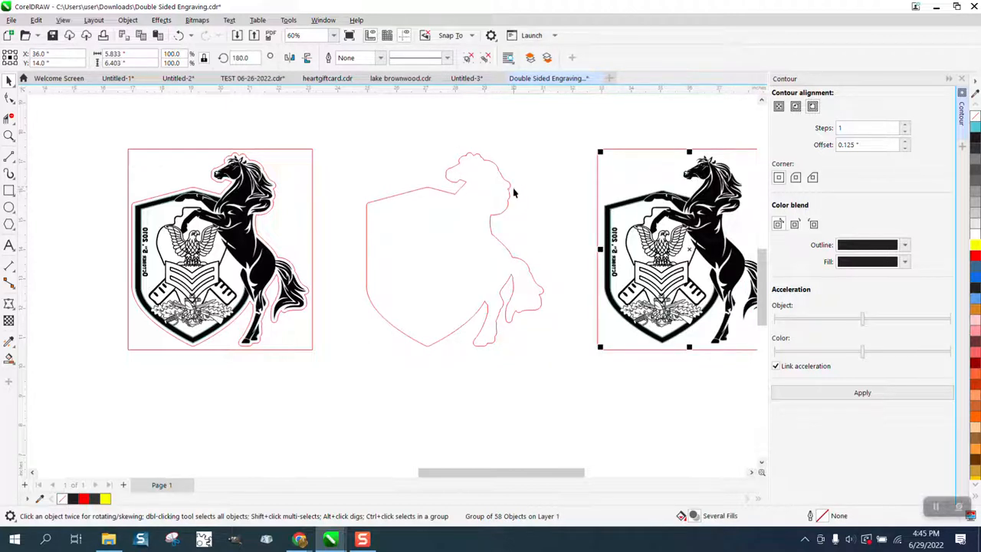
# Move the copied cut outline 8 inches left onto the original, make its line black and examine it around the horse's mane.
pyautogui.click(507, 191)
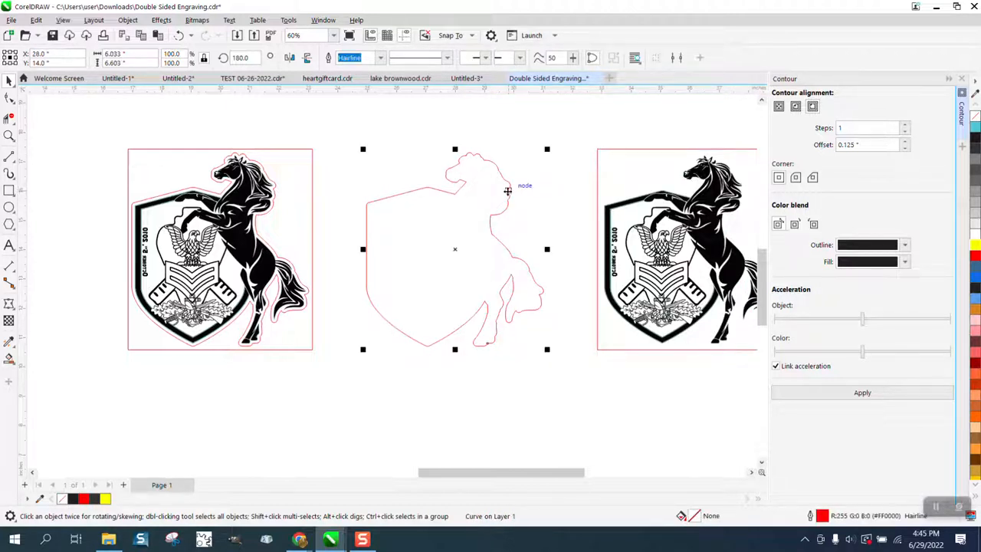
pyautogui.press('Left')
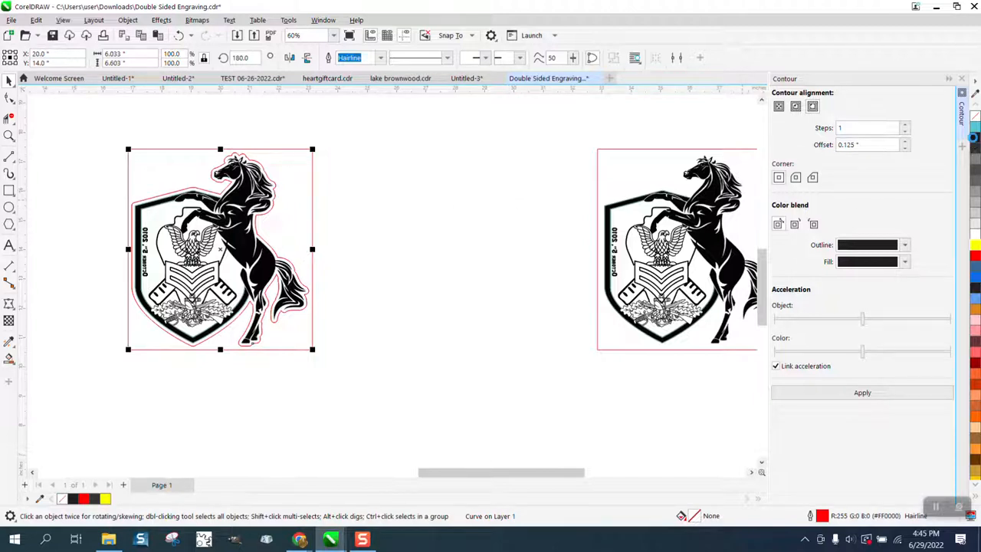
pyautogui.click(9, 136)
pyautogui.moveTo(251, 152); pyautogui.dragTo(322, 202)
pyautogui.click(8, 79)
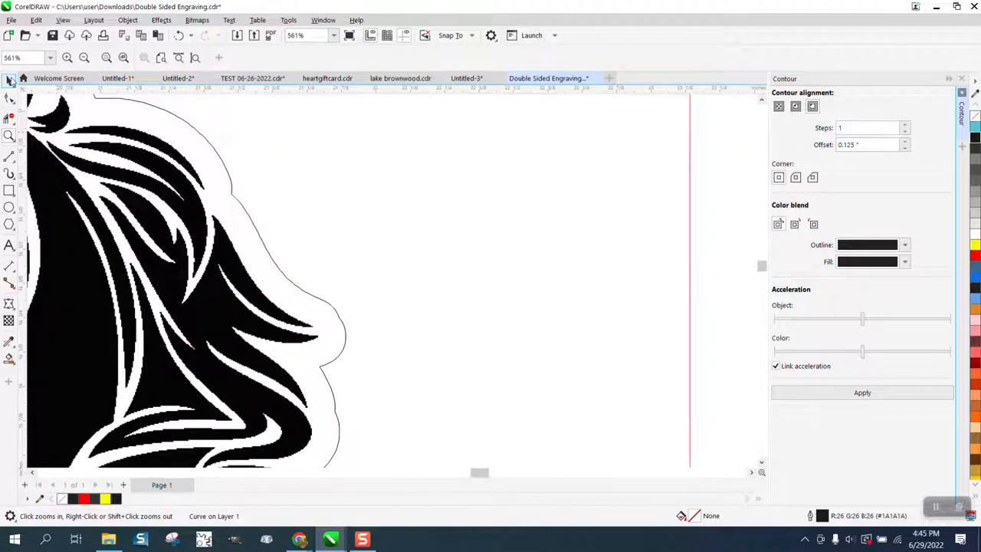
# Move the black cut outline back 8 inches to the right of the original group.
pyautogui.click(231, 167)
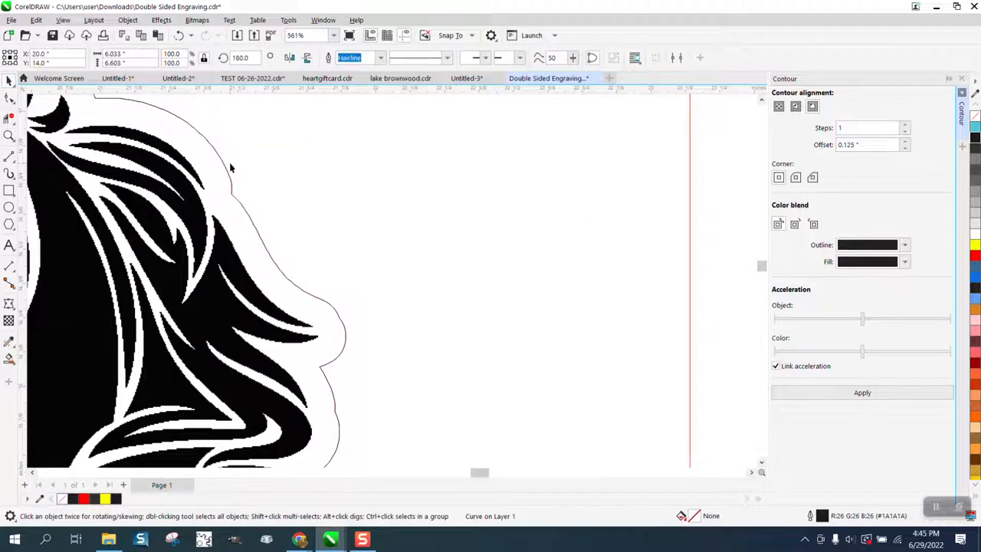
pyautogui.scroll(-1, 232, 168)
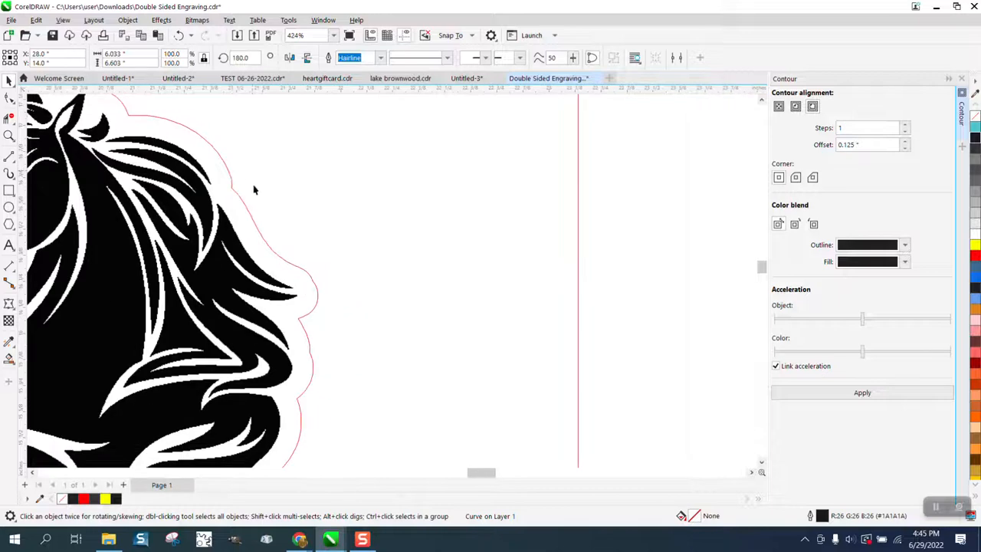
pyautogui.scroll(-7, 255, 189)
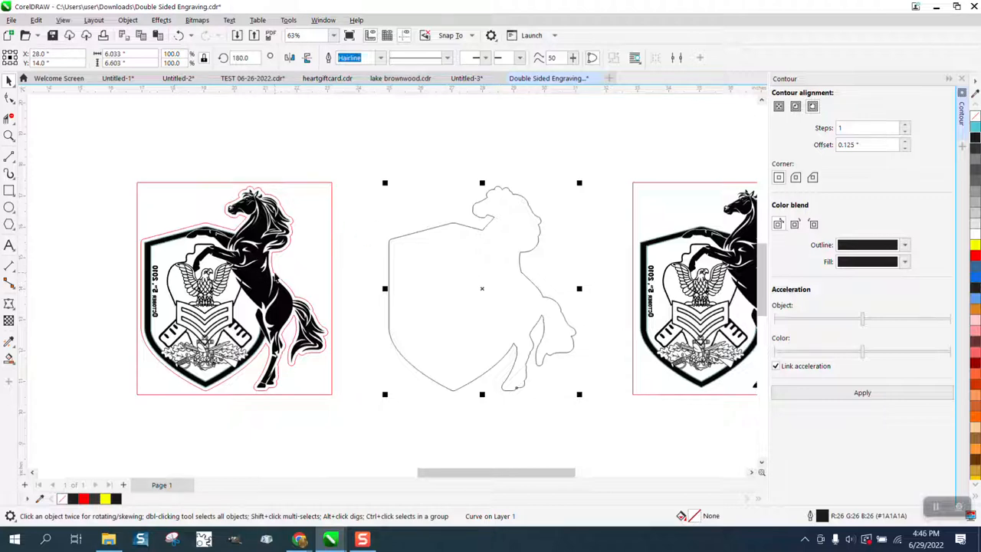
# Delete the separated outline, rectangle and artwork copies to the right of the original group.
pyautogui.scroll(-2, 276, 269)
pyautogui.moveTo(346, 188); pyautogui.dragTo(712, 406)
pyautogui.press('Delete')
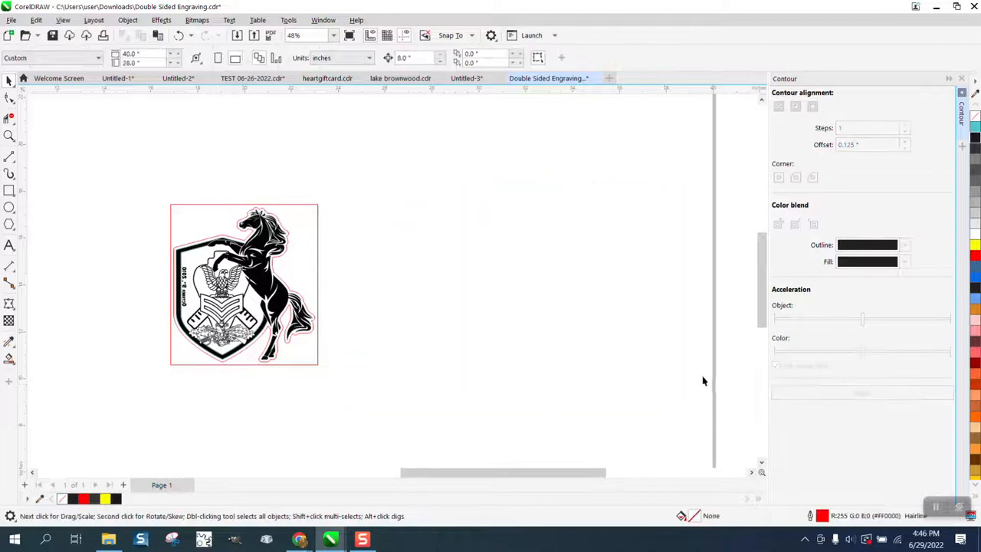
# Close the Contour settings and delete the grid of small horse-and-shield copies beside the page.
pyautogui.click(964, 94)
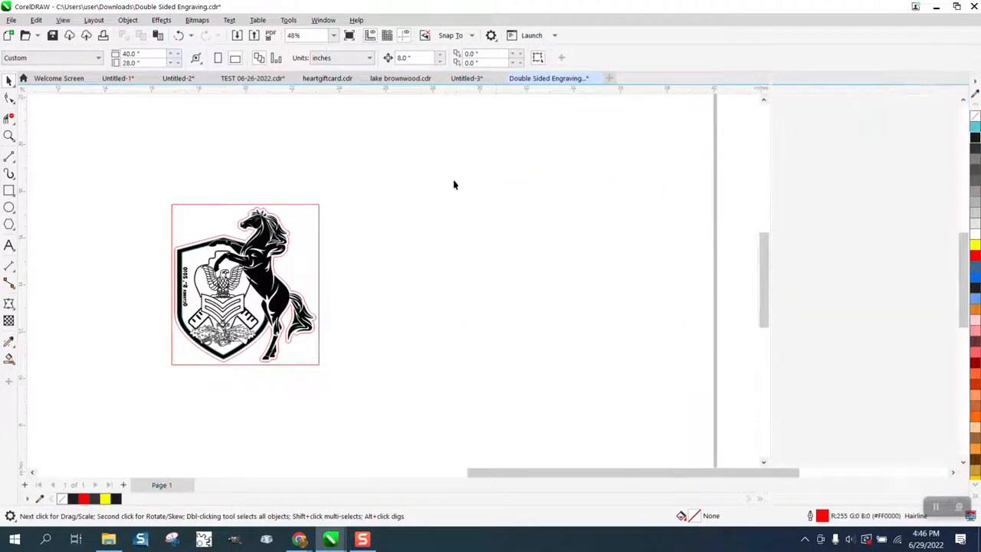
pyautogui.scroll(-3, 538, 286)
pyautogui.scroll(-2, 539, 286)
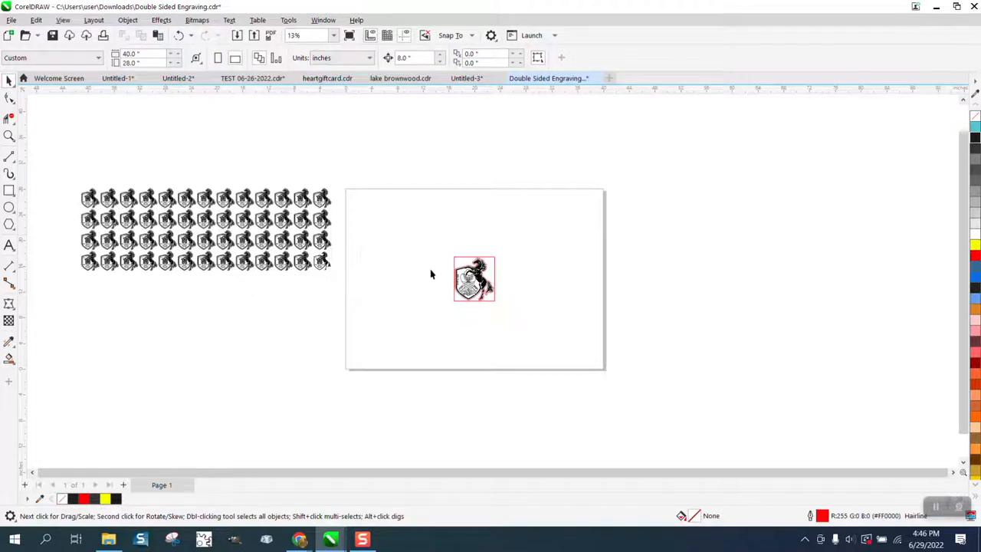
pyautogui.moveTo(52, 178); pyautogui.dragTo(313, 307)
pyautogui.moveTo(375, 318); pyautogui.dragTo(376, 316)
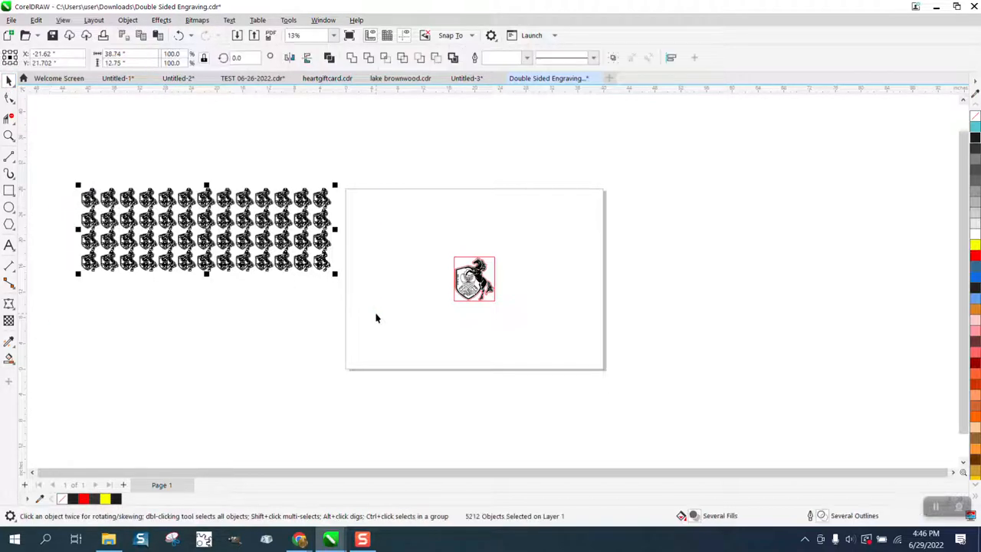
pyautogui.press('Delete')
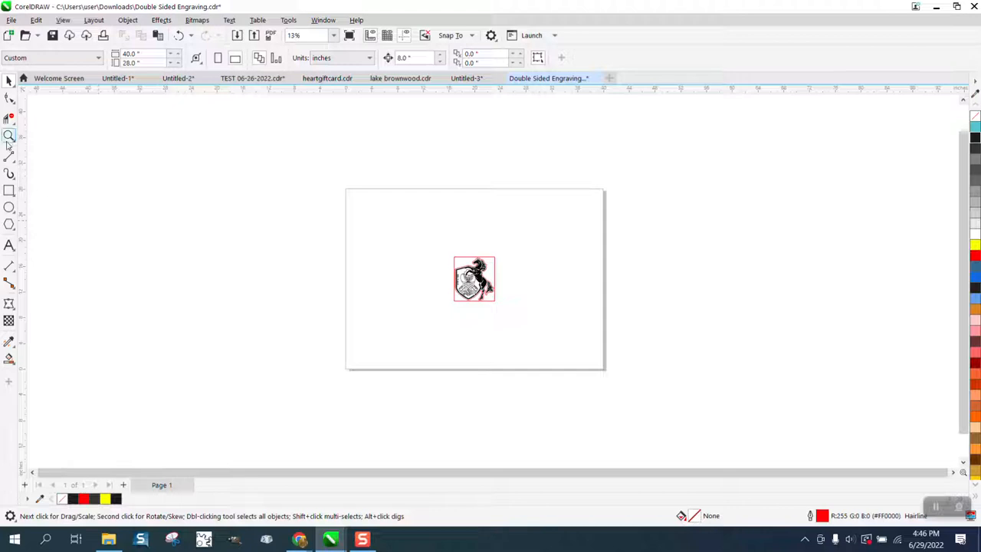
# Display the document's object list and expand Layer 1's group to show its rectangle, curve and artwork group.
pyautogui.click(9, 135)
pyautogui.moveTo(434, 254); pyautogui.dragTo(532, 300)
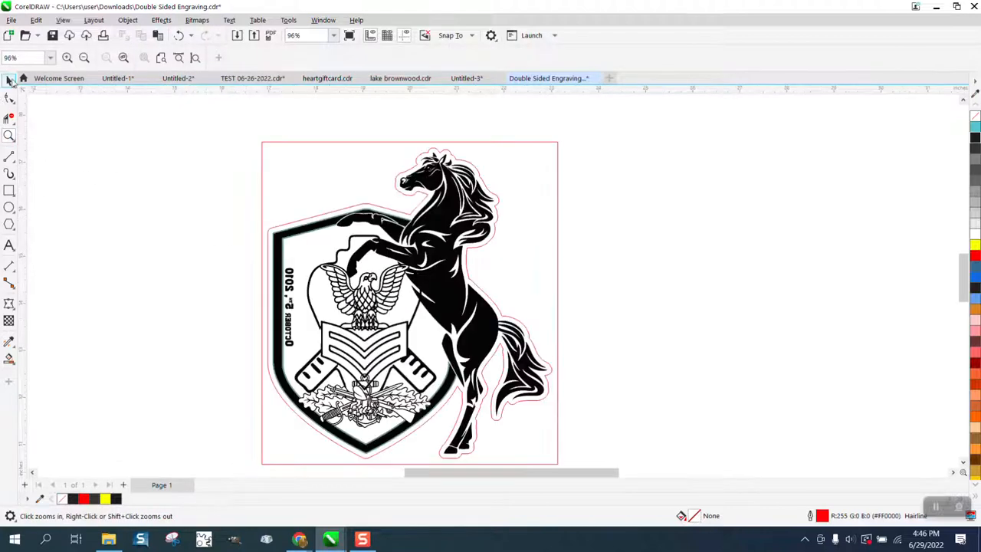
pyautogui.click(9, 79)
pyautogui.click(322, 20)
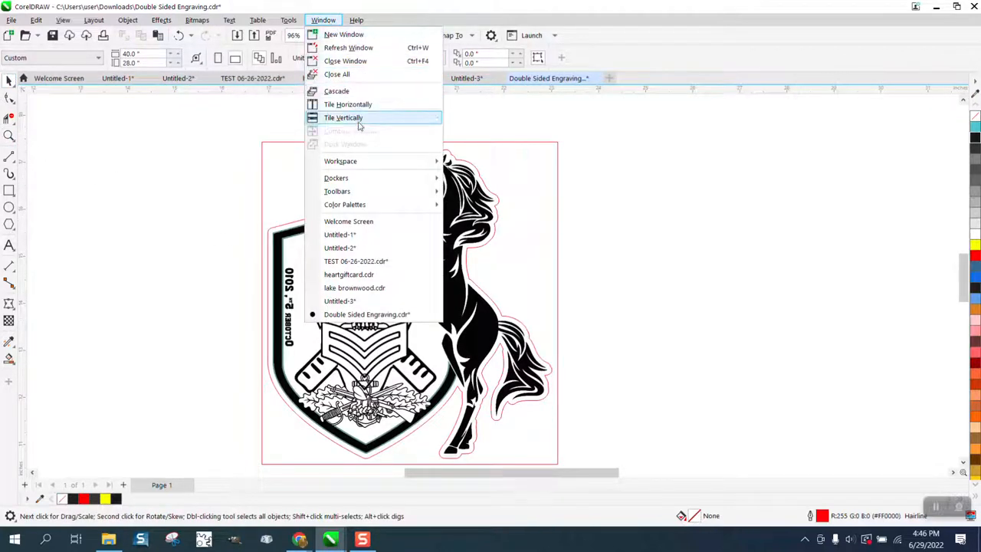
pyautogui.moveTo(361, 179)
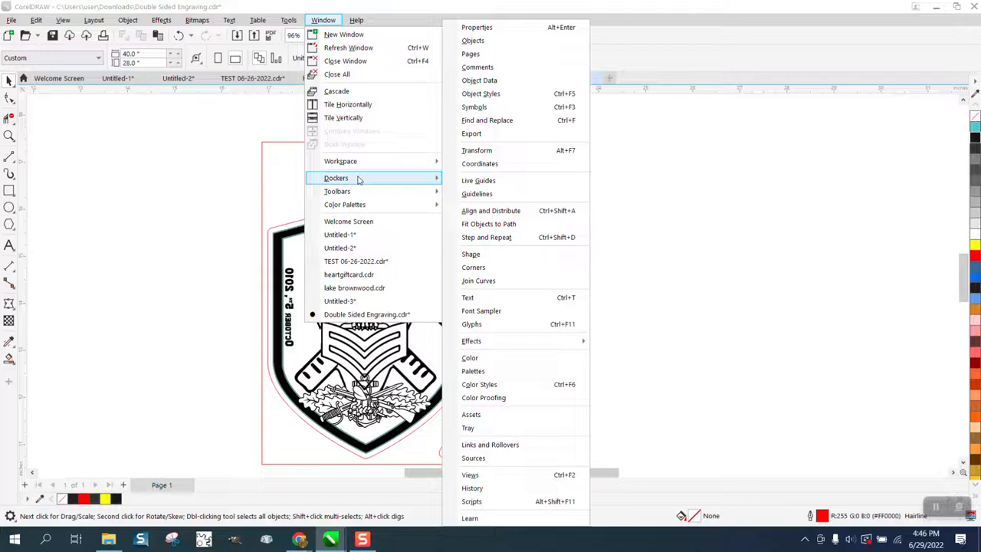
pyautogui.click(478, 43)
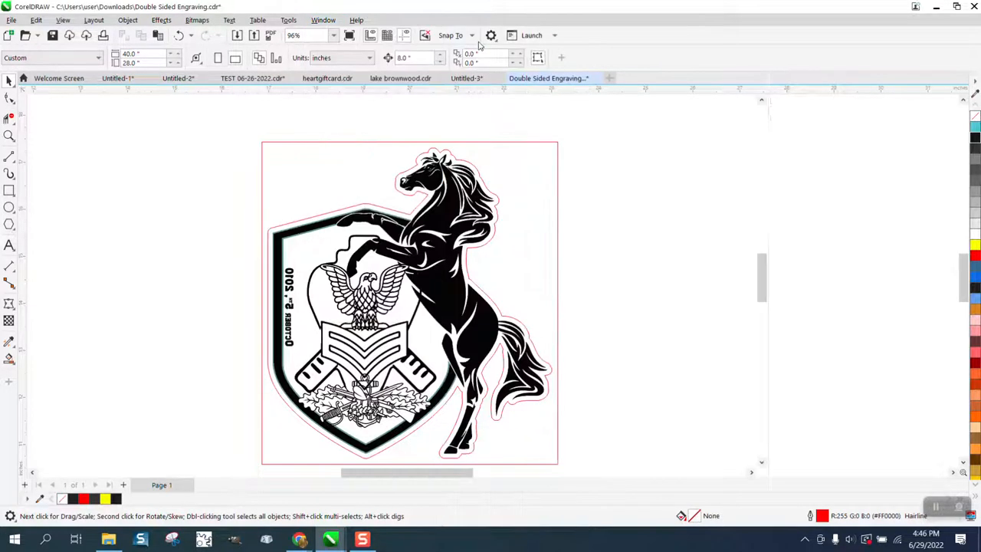
pyautogui.click(778, 164)
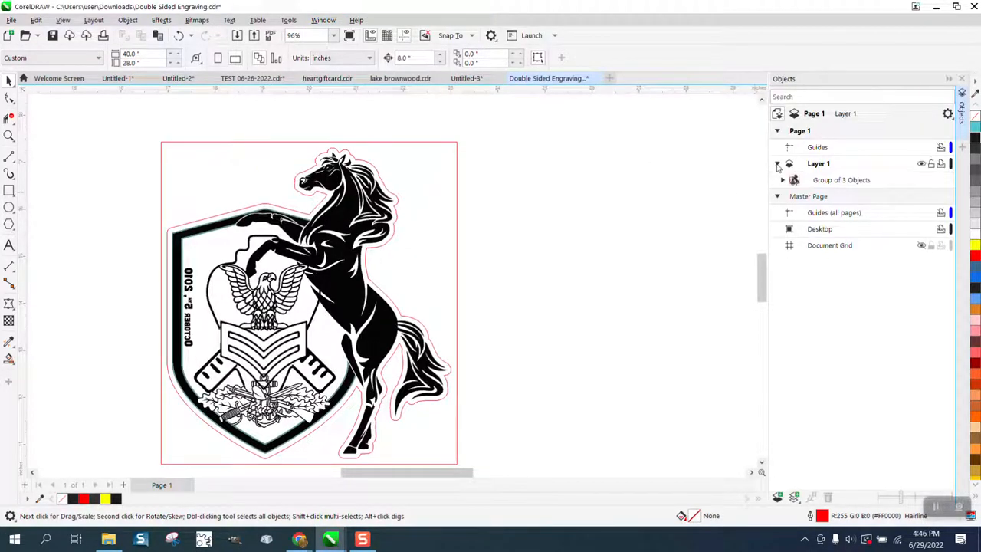
pyautogui.click(783, 180)
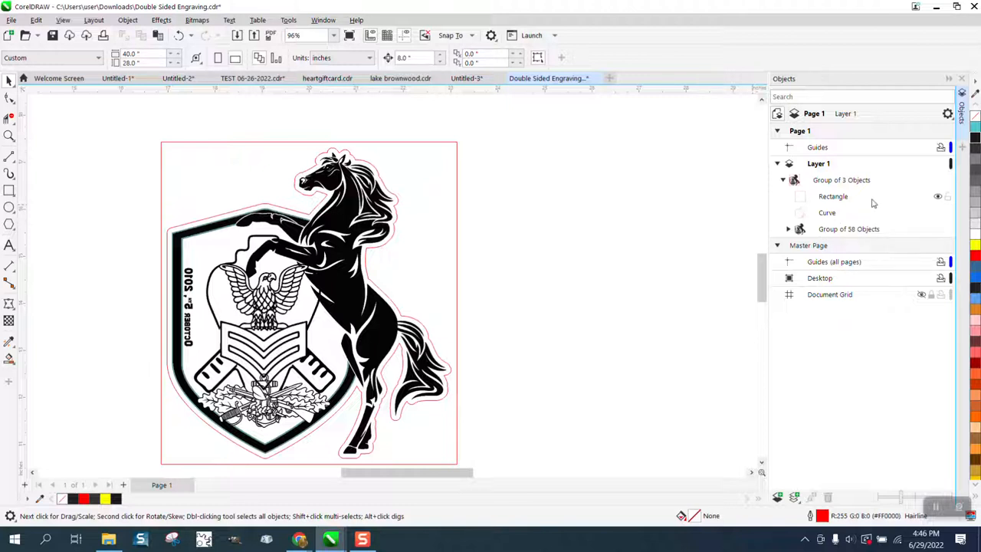
# Inspect the mirrored artwork's date lettering, eagle and chevrons, and the fine line work of the anchor emblem inside the shield.
pyautogui.click(8, 136)
pyautogui.scroll(-1, 140, 164)
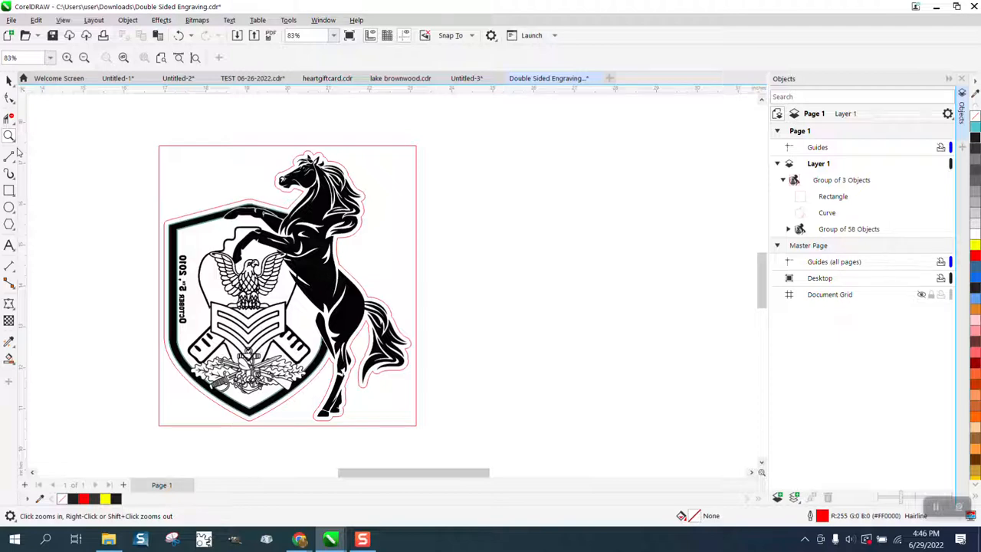
pyautogui.moveTo(134, 235); pyautogui.dragTo(256, 345)
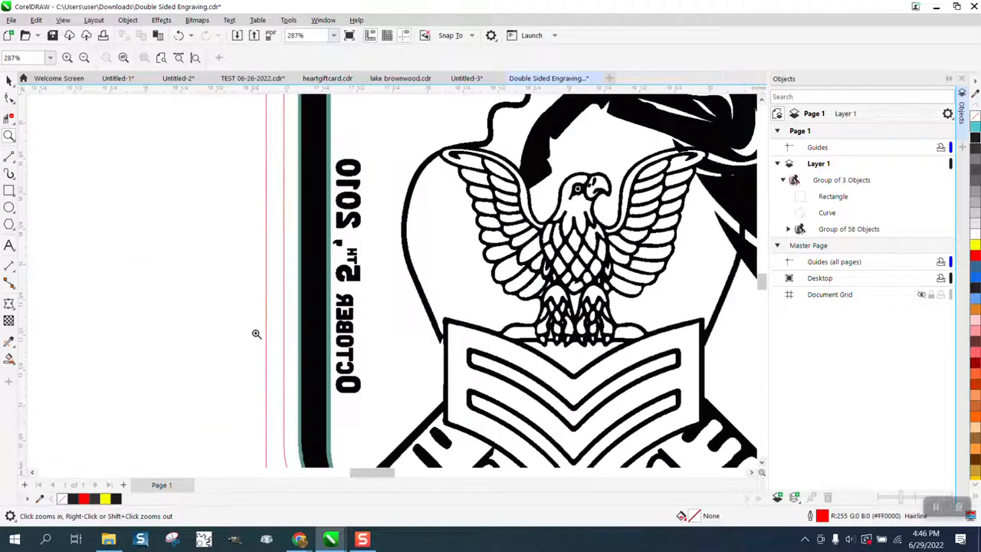
pyautogui.scroll(-6, 222, 300)
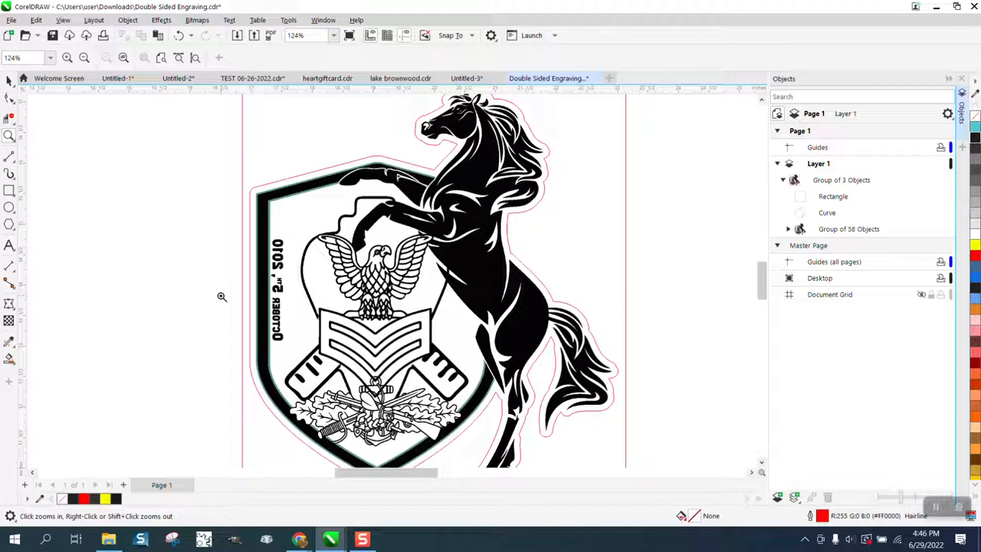
pyautogui.moveTo(355, 377); pyautogui.dragTo(411, 409)
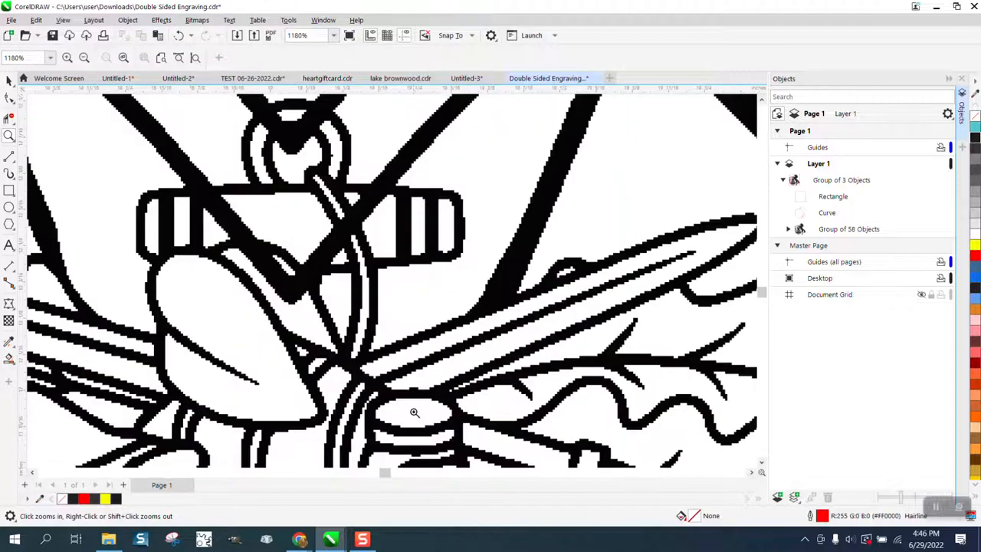
pyautogui.scroll(-2, 393, 398)
pyautogui.scroll(-5, 380, 379)
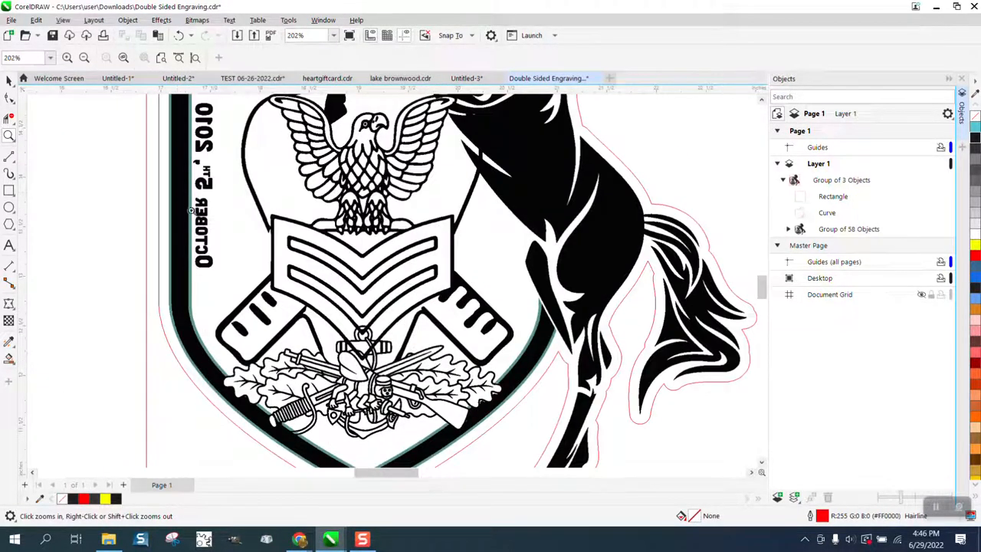
pyautogui.click(9, 80)
pyautogui.scroll(-4, 115, 180)
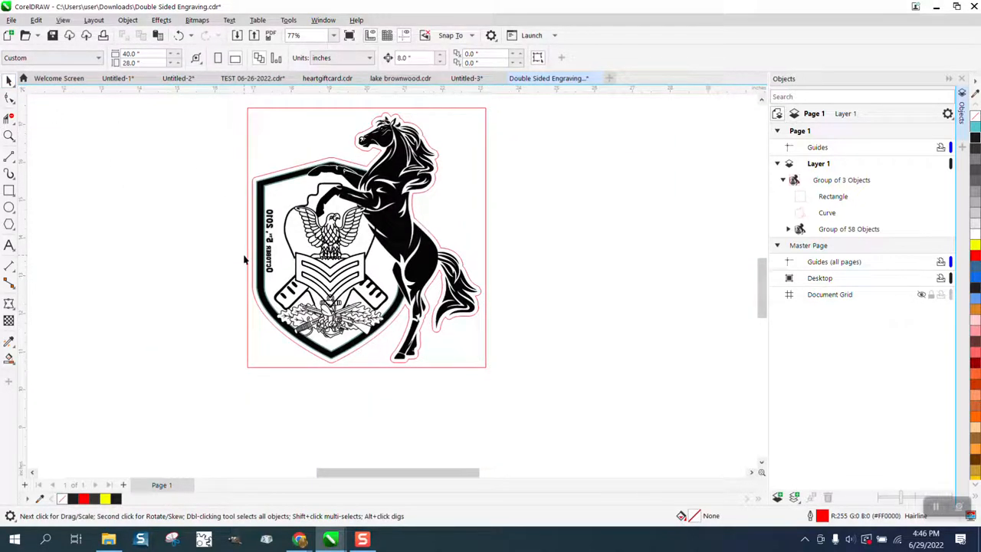
pyautogui.scroll(-1, 242, 260)
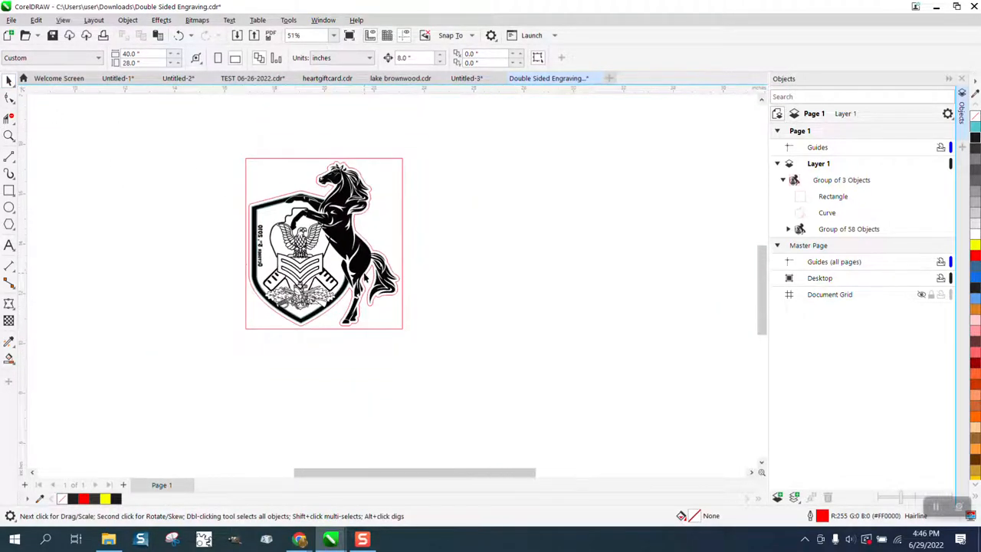
pyautogui.scroll(-1, 366, 276)
# Examine the shield and horse's body up close, and check the mirrored date lettering along the shield's inner edge.
pyautogui.click(9, 136)
pyautogui.moveTo(262, 209); pyautogui.dragTo(462, 307)
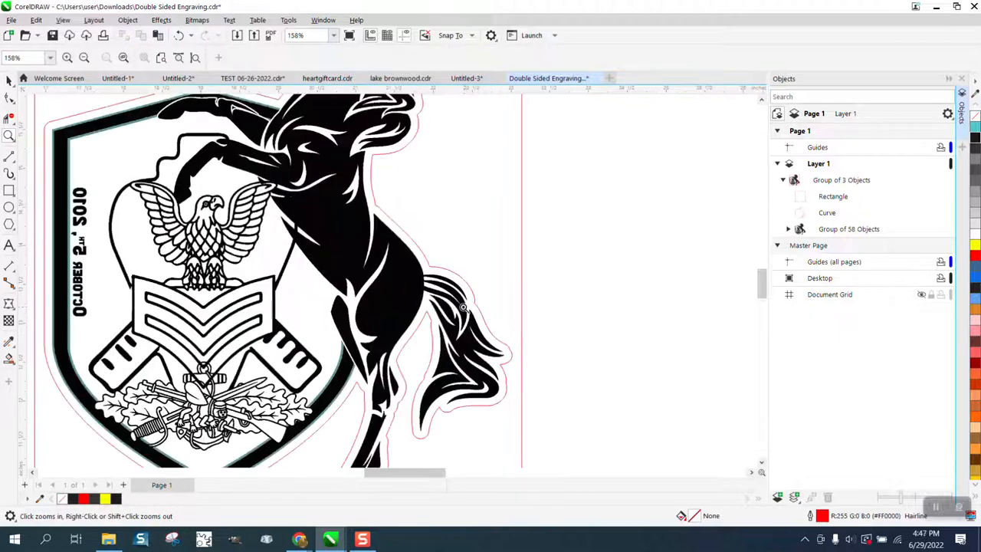
pyautogui.rightClick(91, 220)
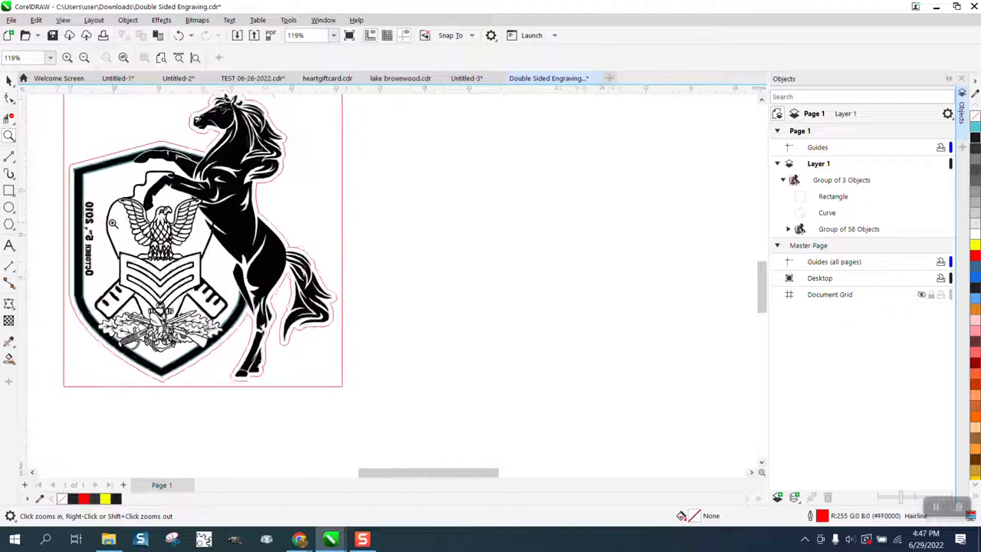
pyautogui.moveTo(82, 204); pyautogui.dragTo(161, 271)
pyautogui.scroll(-4, 161, 271)
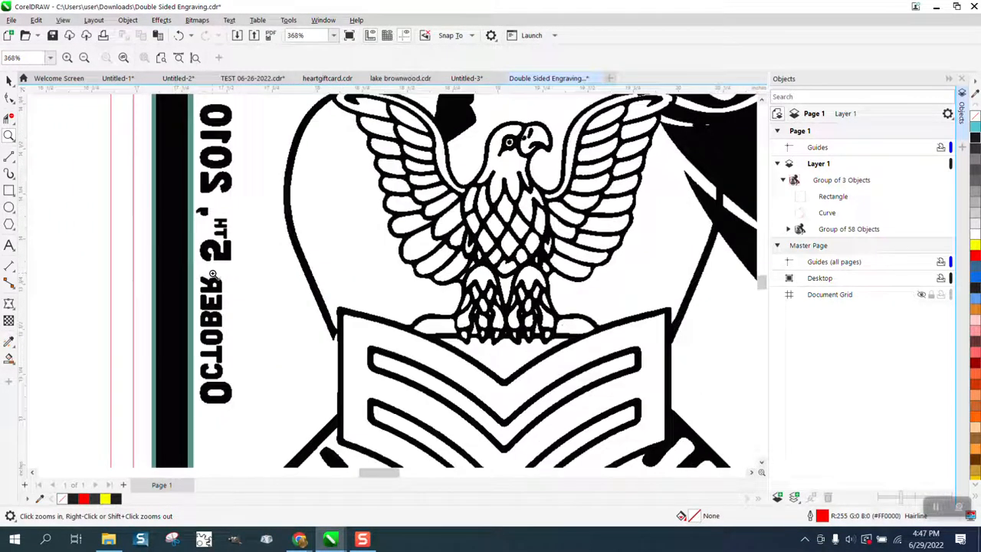
pyautogui.scroll(-2, 213, 276)
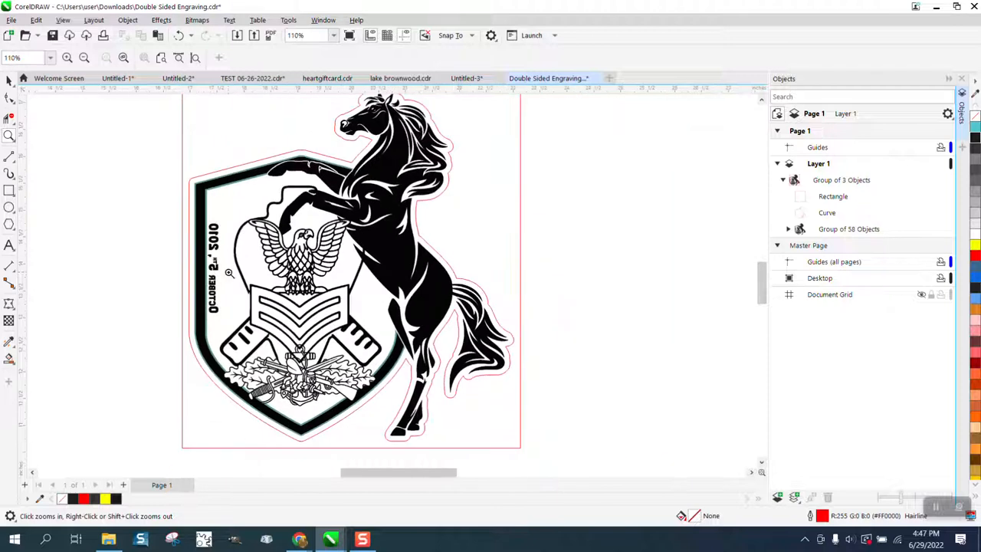
pyautogui.scroll(-1, 228, 272)
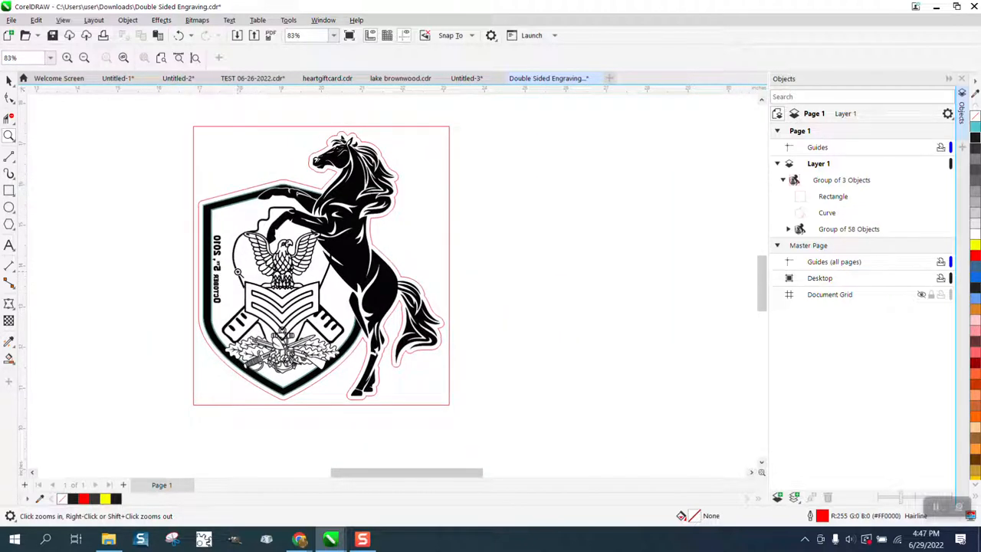